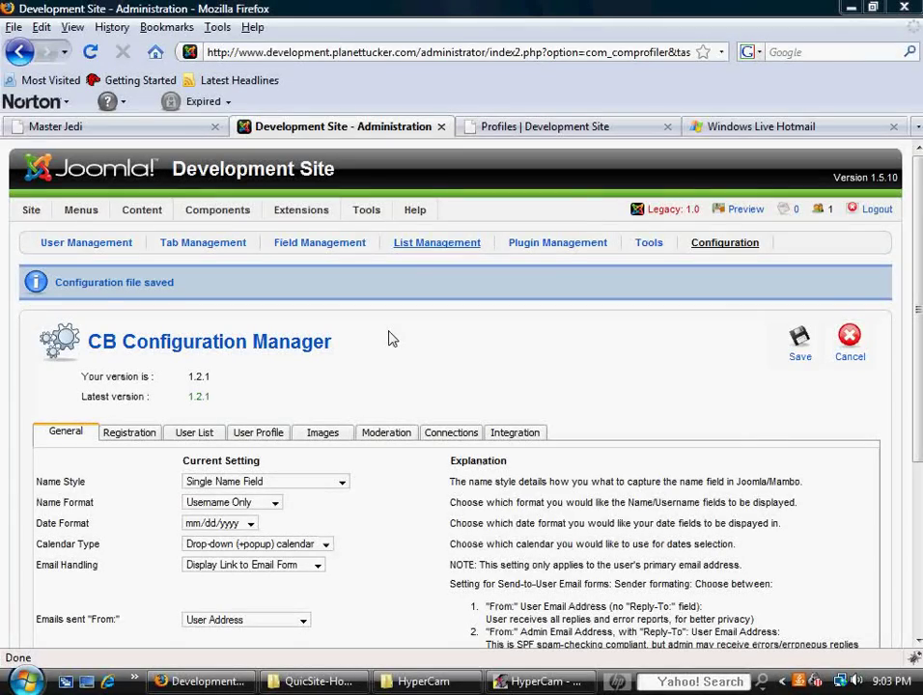
# Open the site's Module Manager and locate the module of type mod_cblogin.
pyautogui.moveTo(301, 211)
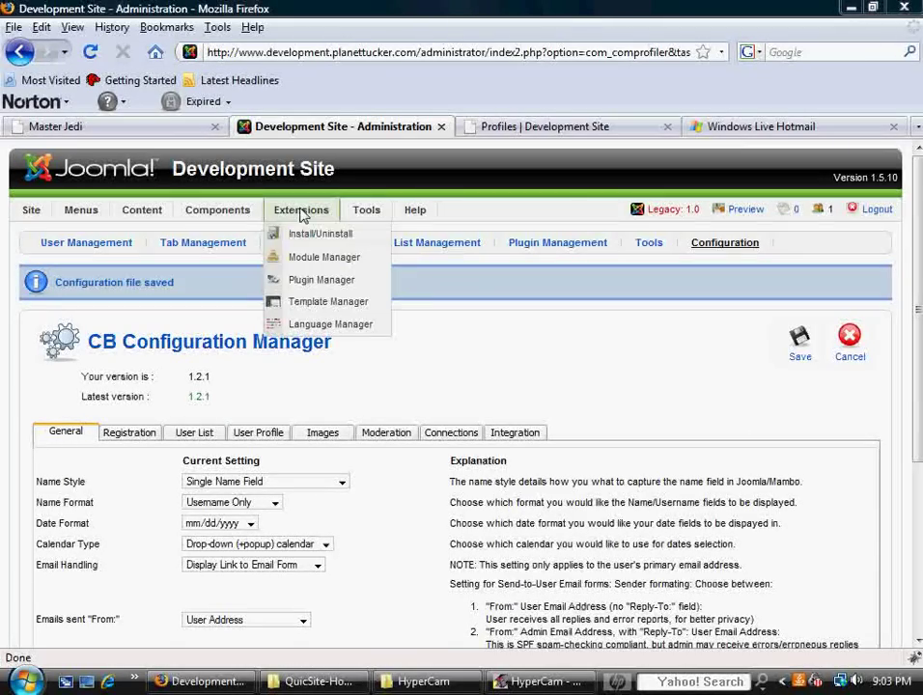
pyautogui.click(311, 258)
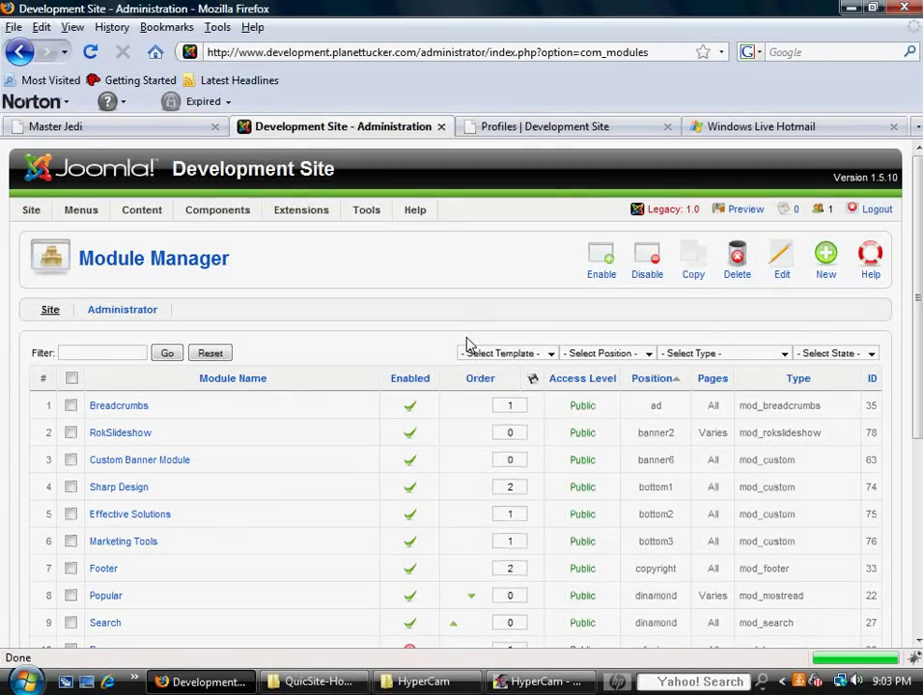
pyautogui.scroll(-5, 263, 382)
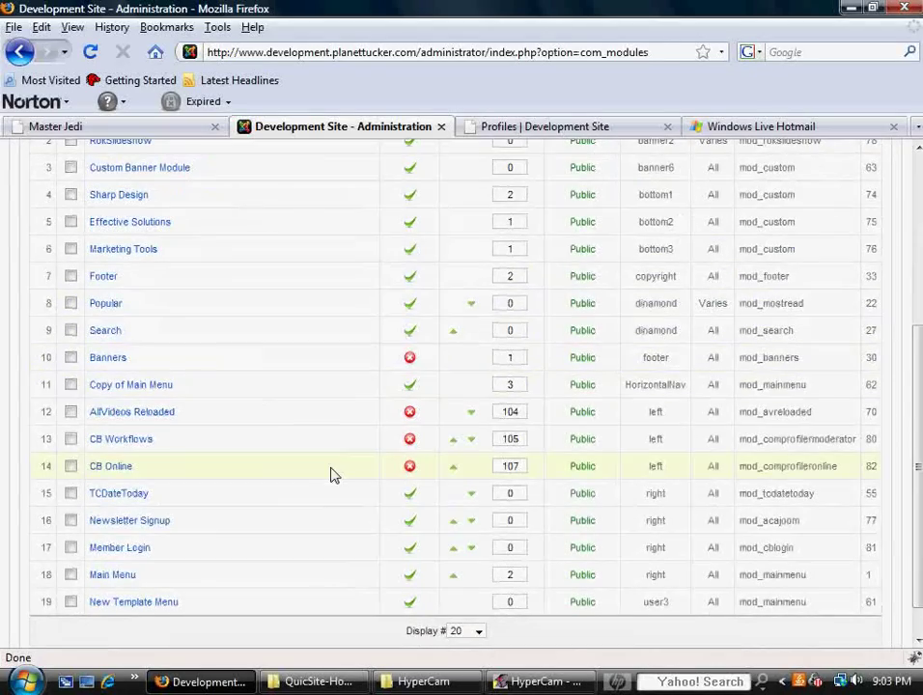
pyautogui.moveTo(741, 548); pyautogui.dragTo(809, 560)
pyautogui.click(806, 559)
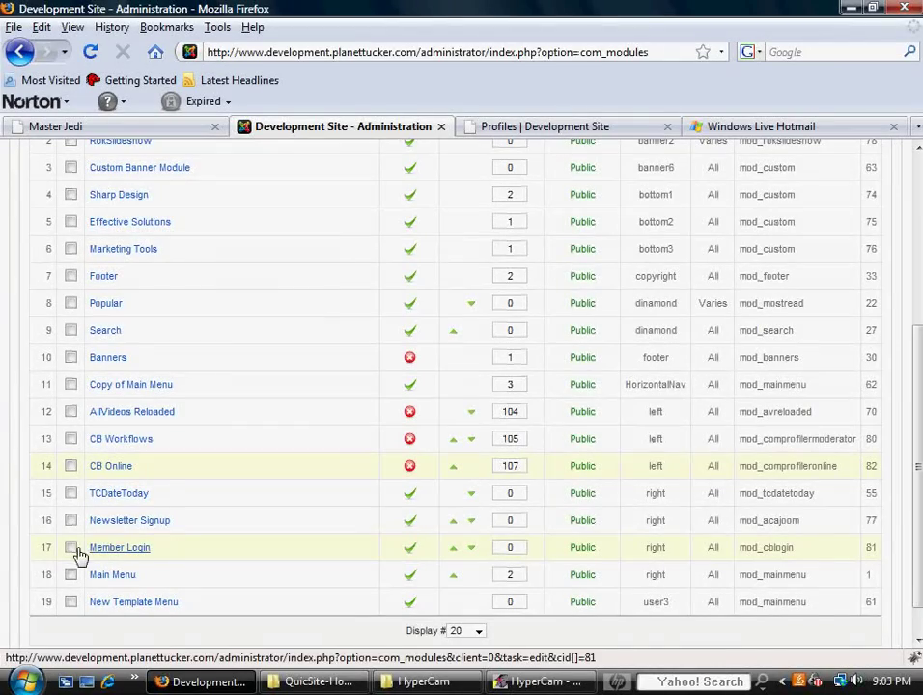
# Check the position assigned to the Member Login module in the module list.
pyautogui.click(649, 549)
pyautogui.doubleClick(666, 548)
pyautogui.click(650, 548)
pyautogui.click(646, 550)
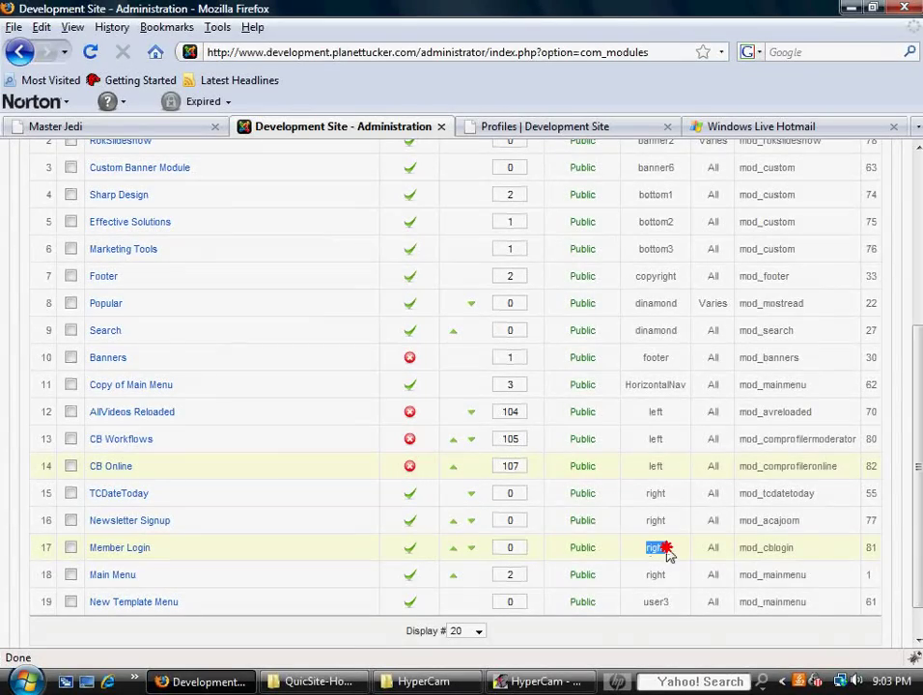
pyautogui.click(648, 549)
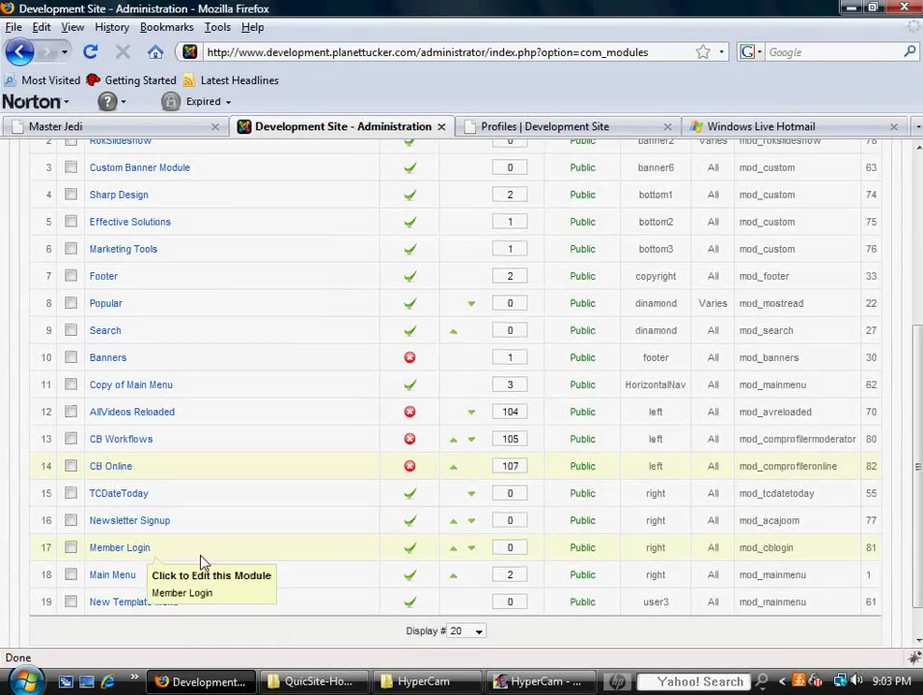
pyautogui.scroll(5, 903, 478)
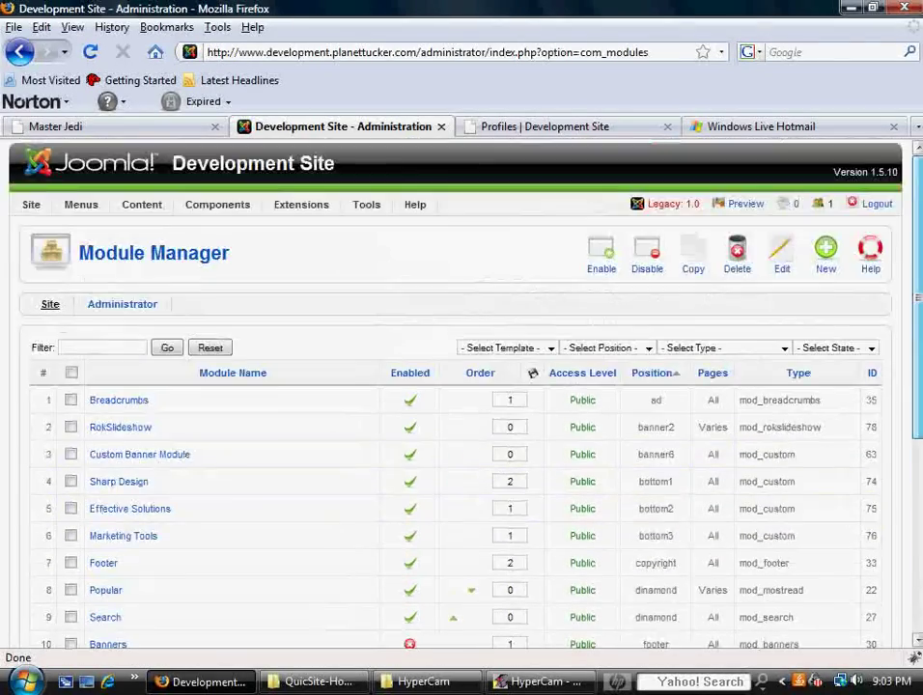
pyautogui.scroll(-5, 374, 578)
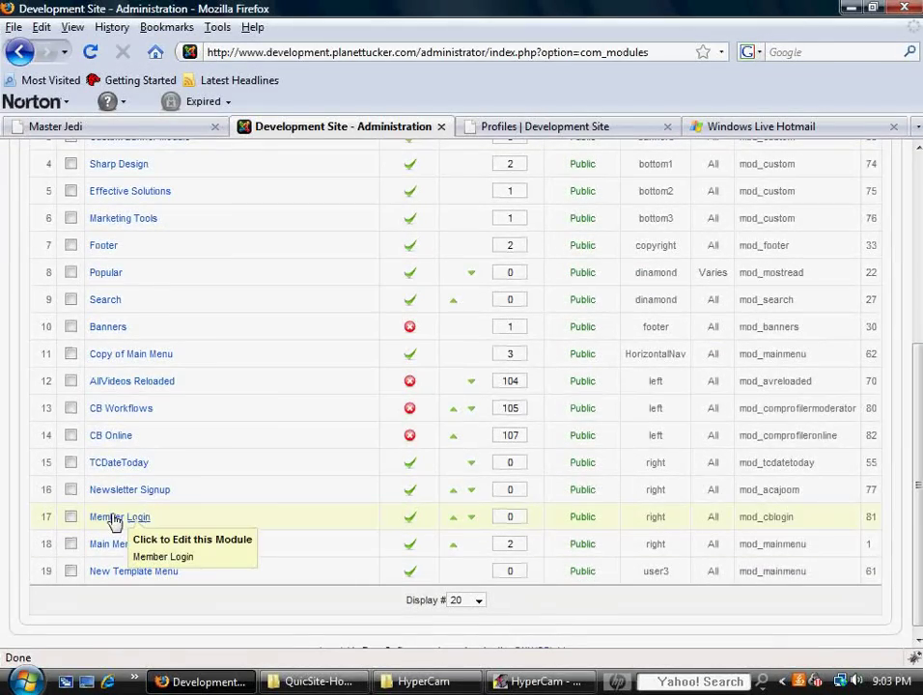
# Open the Member Login module's settings for a brief look and close them without changes.
pyautogui.click(116, 518)
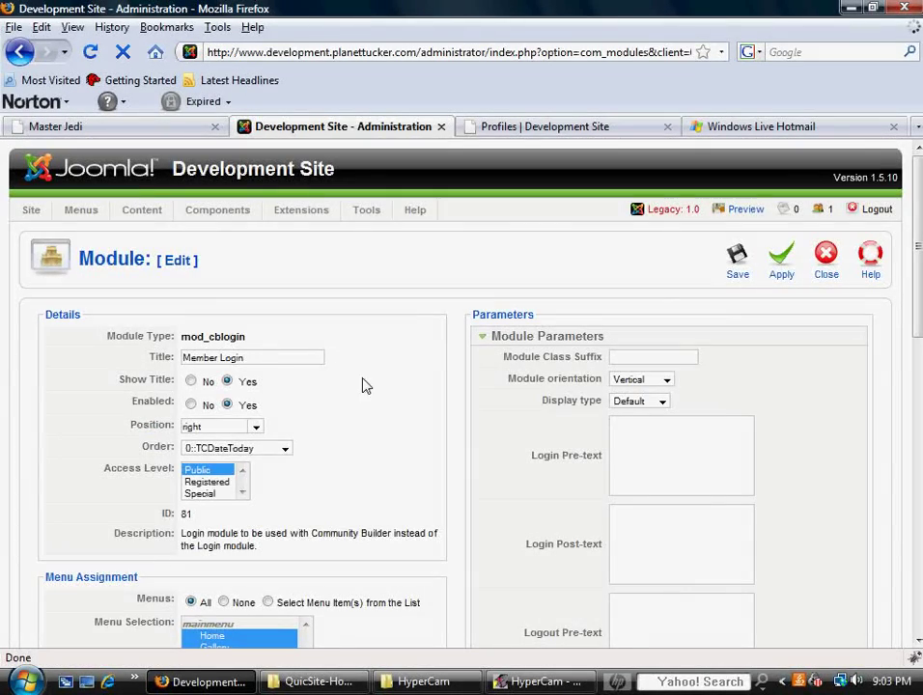
pyautogui.scroll(-1, 897, 263)
pyautogui.click(826, 256)
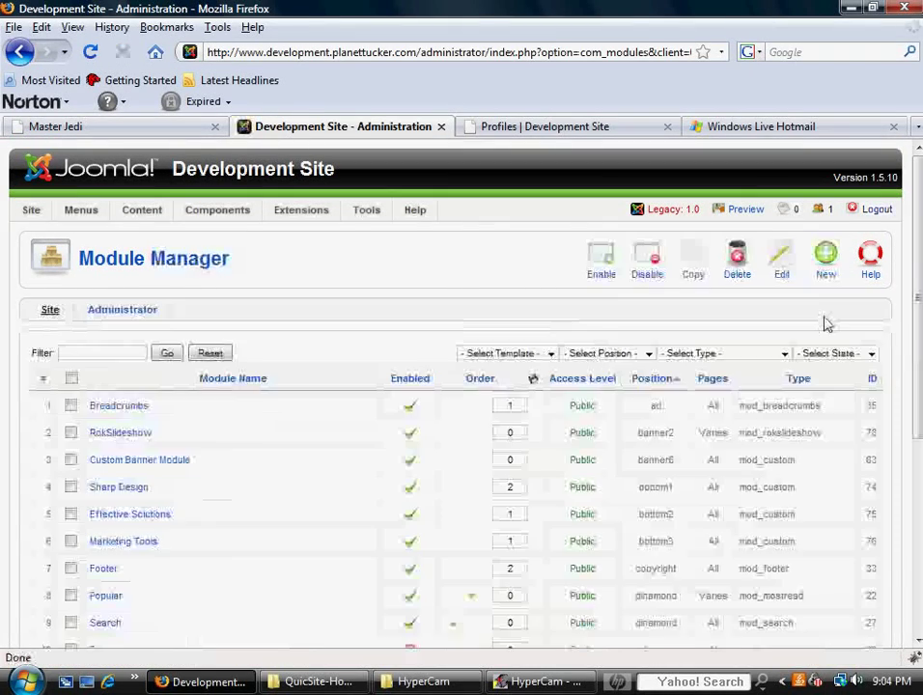
# Start a new site module, look over the available module types and cancel.
pyautogui.click(826, 282)
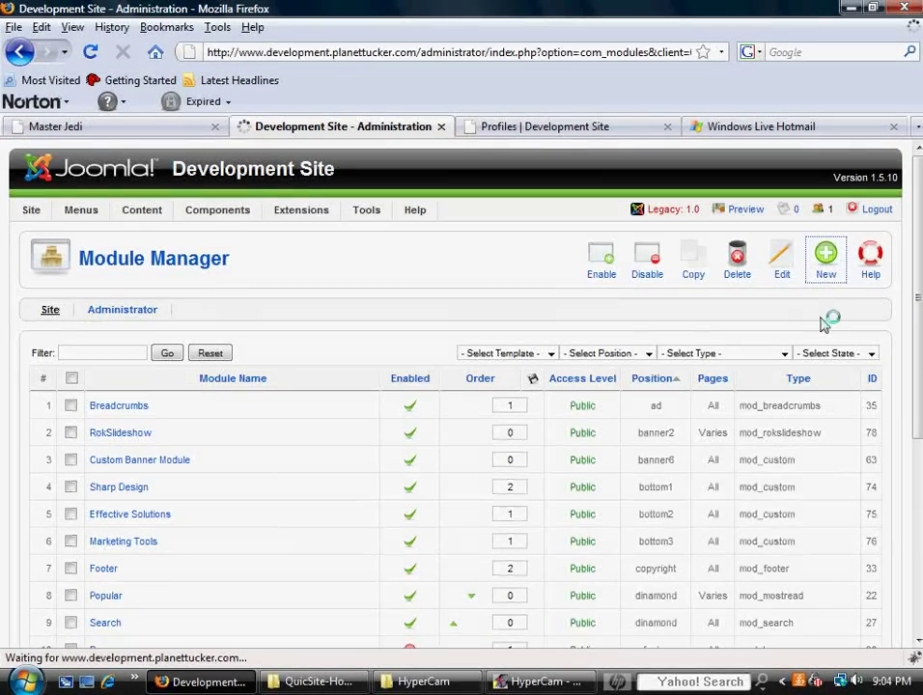
pyautogui.scroll(-3, 353, 443)
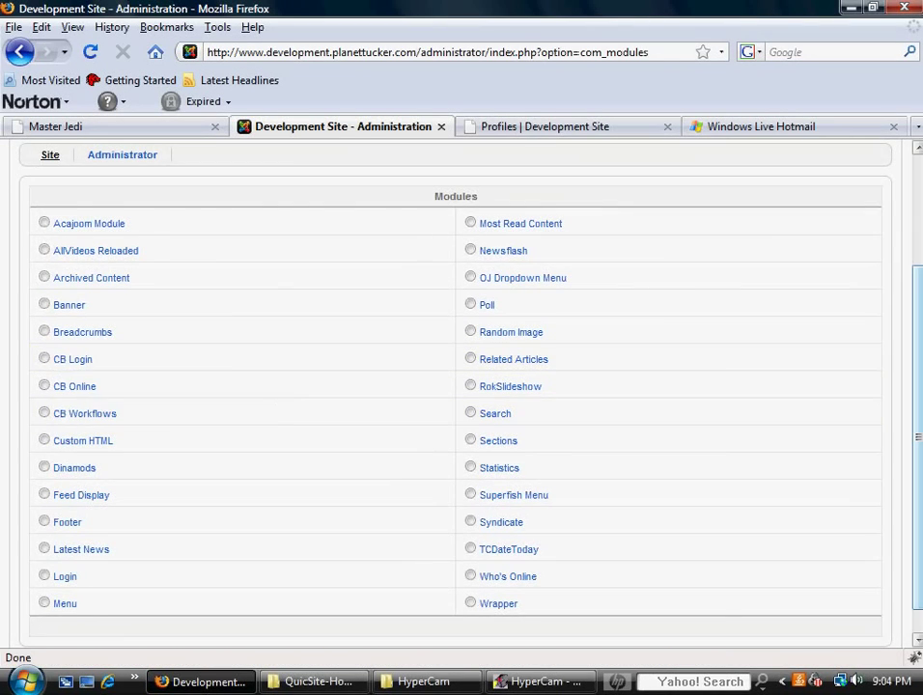
pyautogui.scroll(3, 836, 309)
pyautogui.click(827, 258)
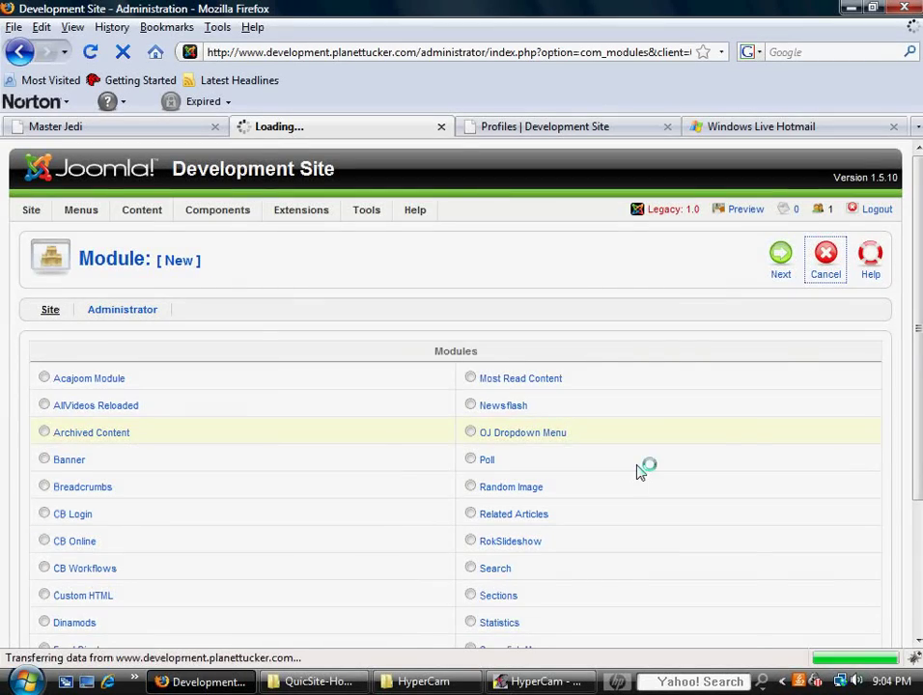
# Return to the new module type list, locate CB Login and read its description, and cancel without creating it.
pyautogui.scroll(-3, 311, 536)
pyautogui.scroll(-2, 328, 542)
pyautogui.scroll(4, 569, 511)
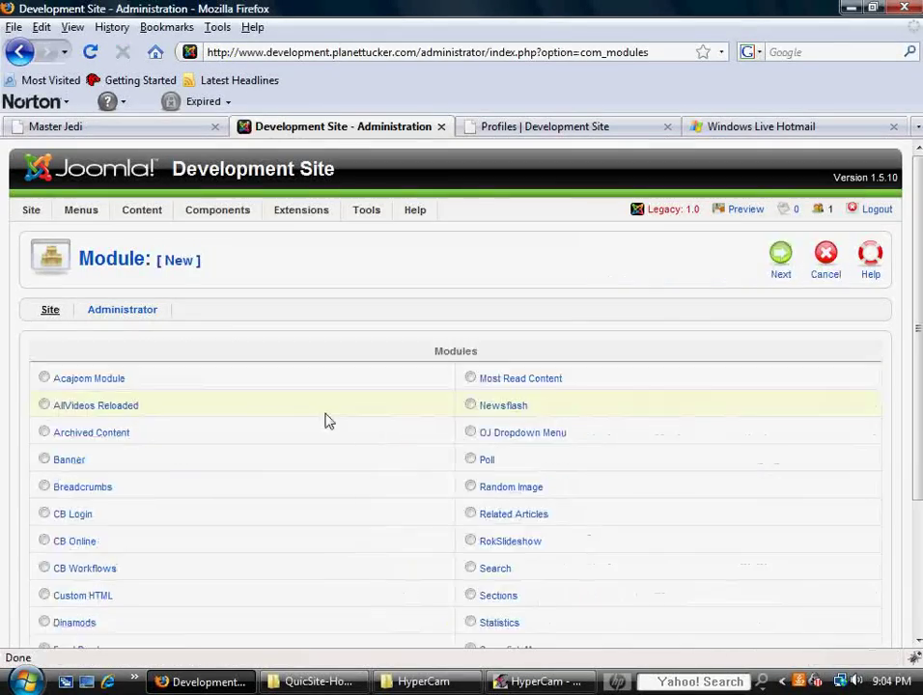
pyautogui.scroll(-3, 268, 468)
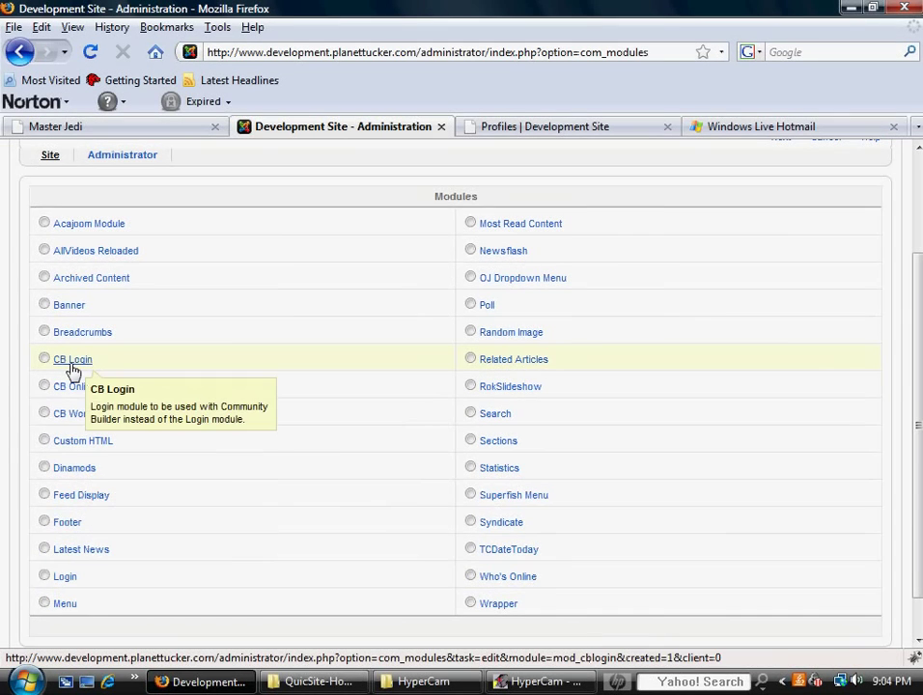
pyautogui.scroll(3, 894, 374)
pyautogui.click(827, 274)
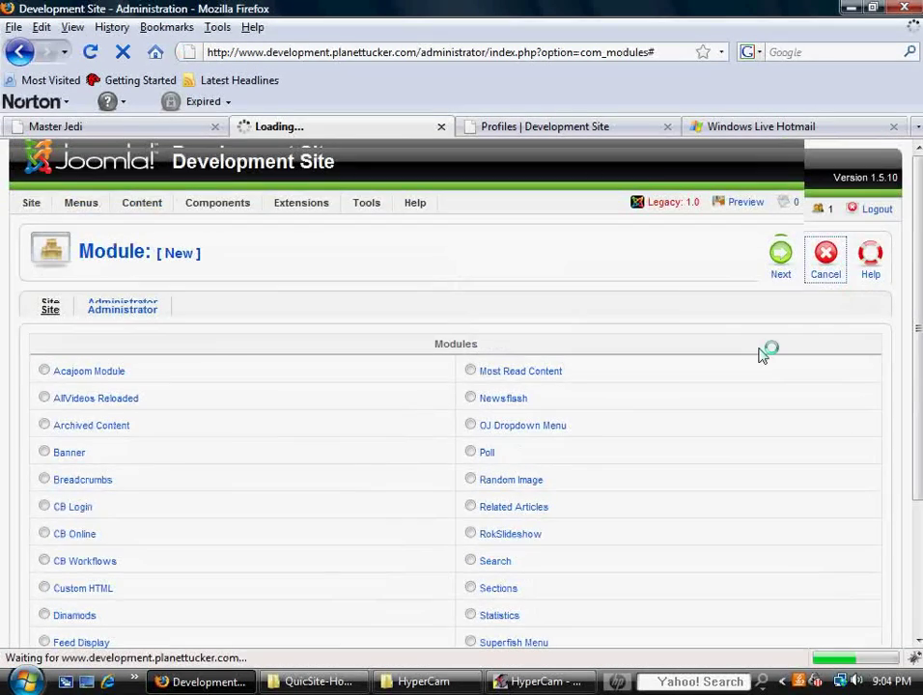
# Find Member Login in the module list and view its box on the site's Profiles page.
pyautogui.scroll(-6, 264, 579)
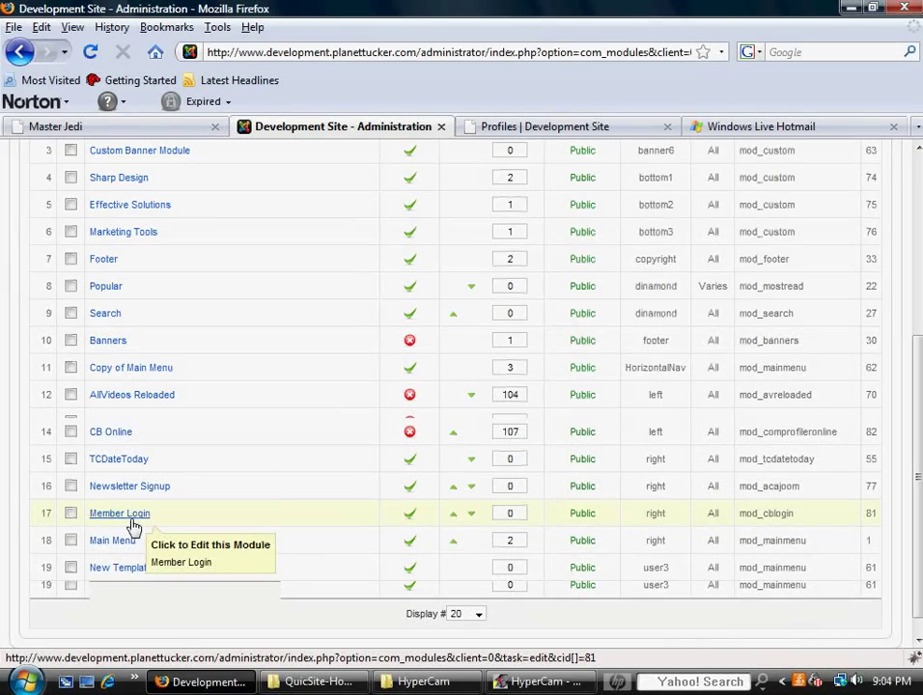
pyautogui.click(515, 136)
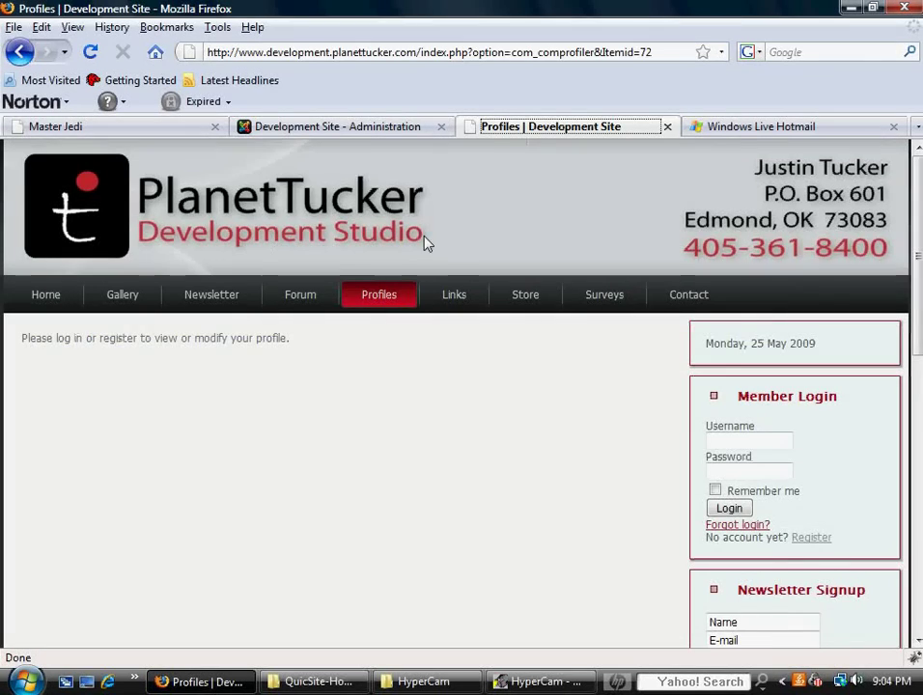
pyautogui.scroll(-1, 919, 302)
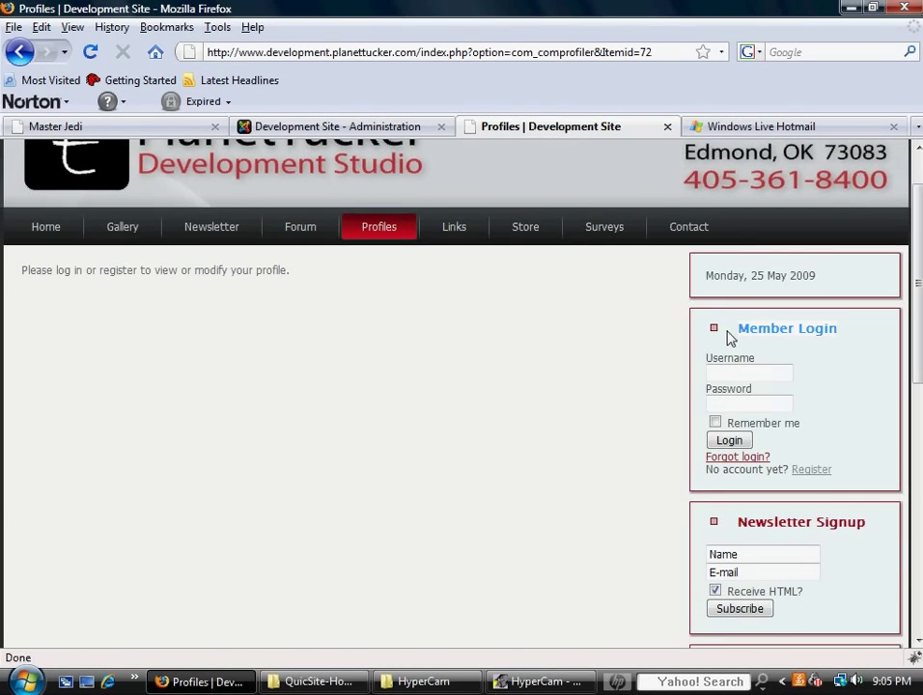
# Return to the administration page and open the Member Login module for editing.
pyautogui.click(379, 131)
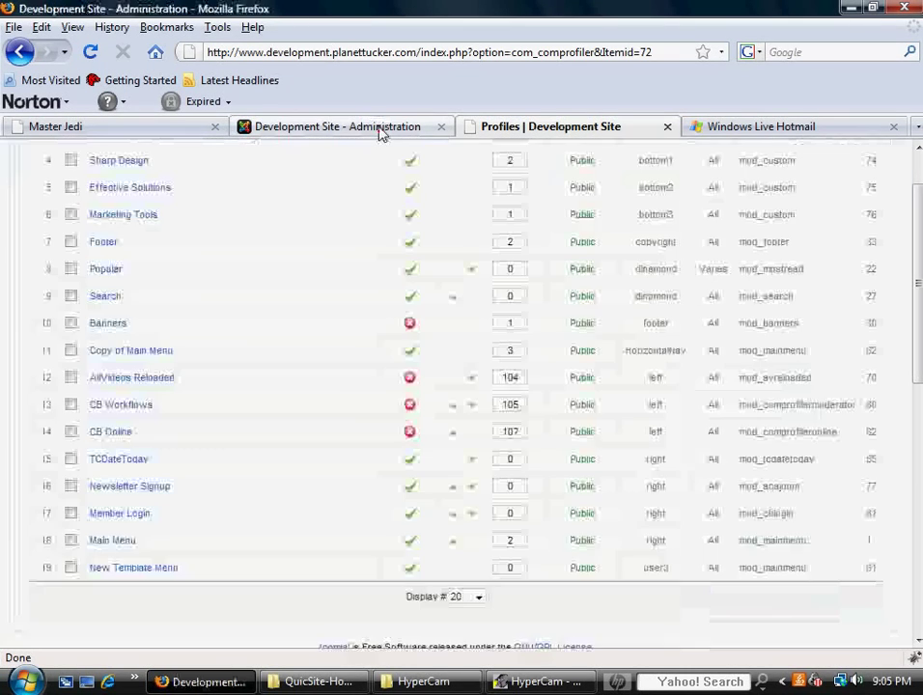
pyautogui.click(104, 516)
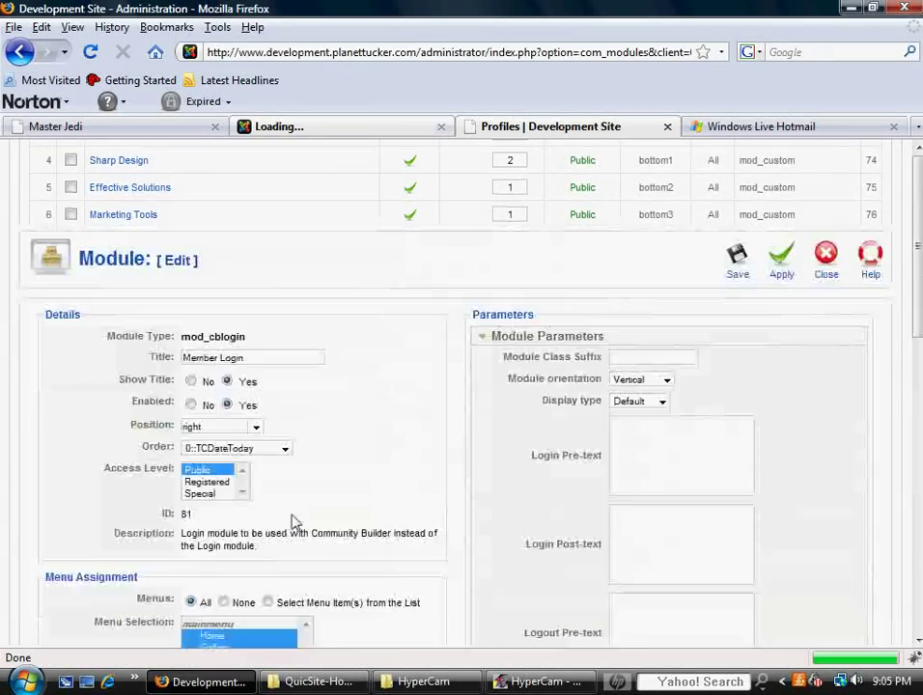
pyautogui.scroll(-4, 425, 447)
pyautogui.scroll(2, 521, 422)
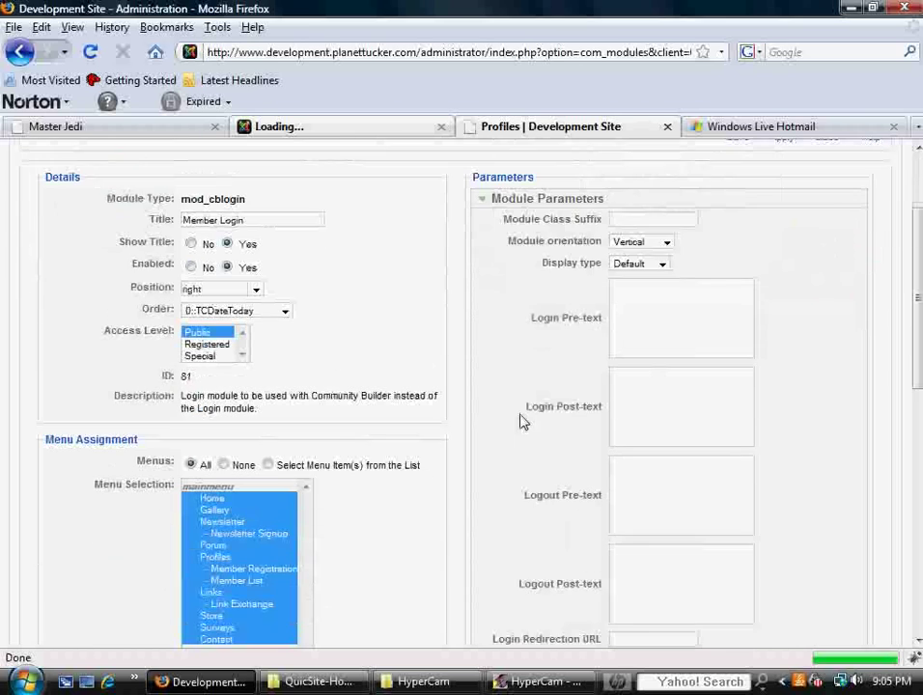
# Examine the Member Login parameters, including module orientation, login and logout texts, redirection URLs and display options.
pyautogui.click(666, 242)
pyautogui.click(668, 245)
pyautogui.click(667, 303)
pyautogui.click(670, 426)
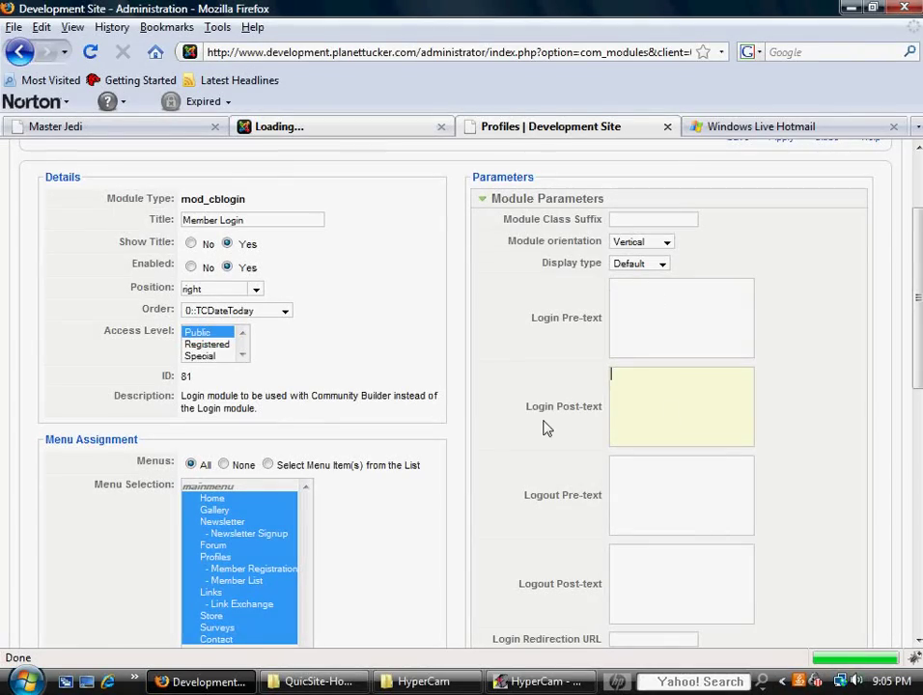
pyautogui.scroll(-2, 706, 416)
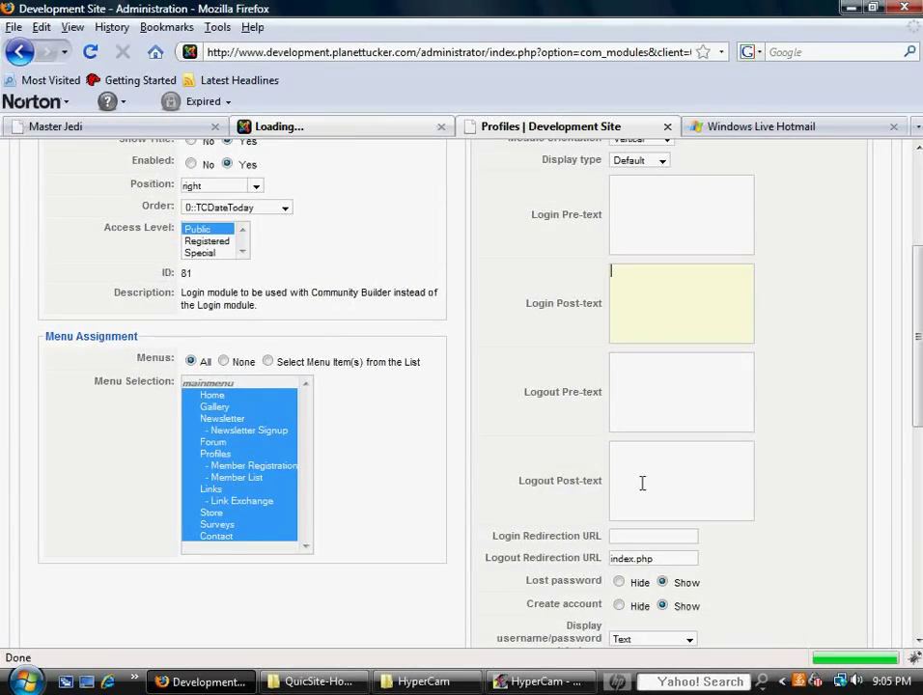
pyautogui.scroll(-2, 494, 501)
pyautogui.scroll(-2, 460, 501)
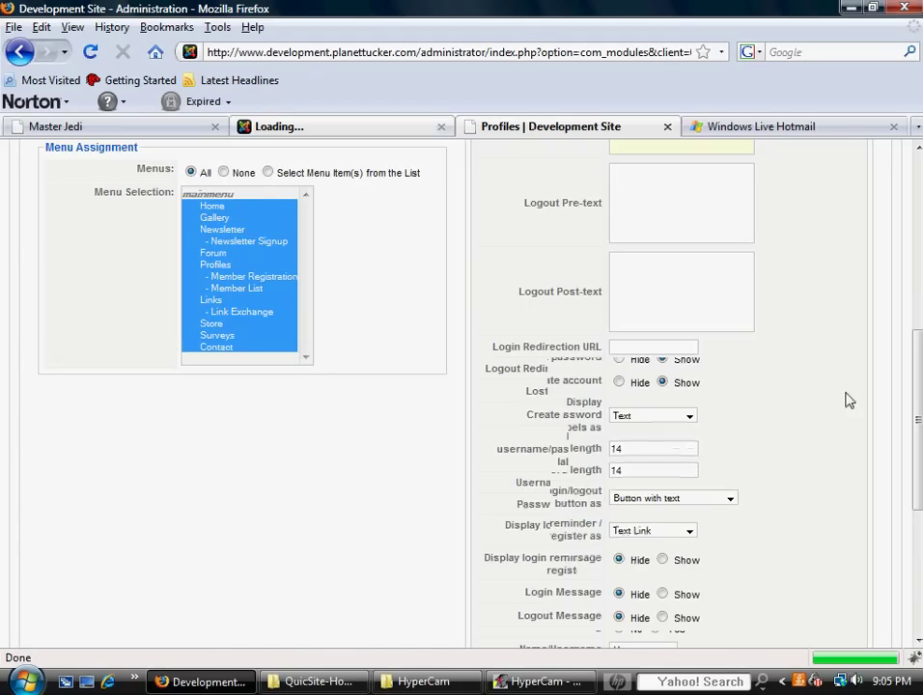
pyautogui.scroll(-3, 833, 406)
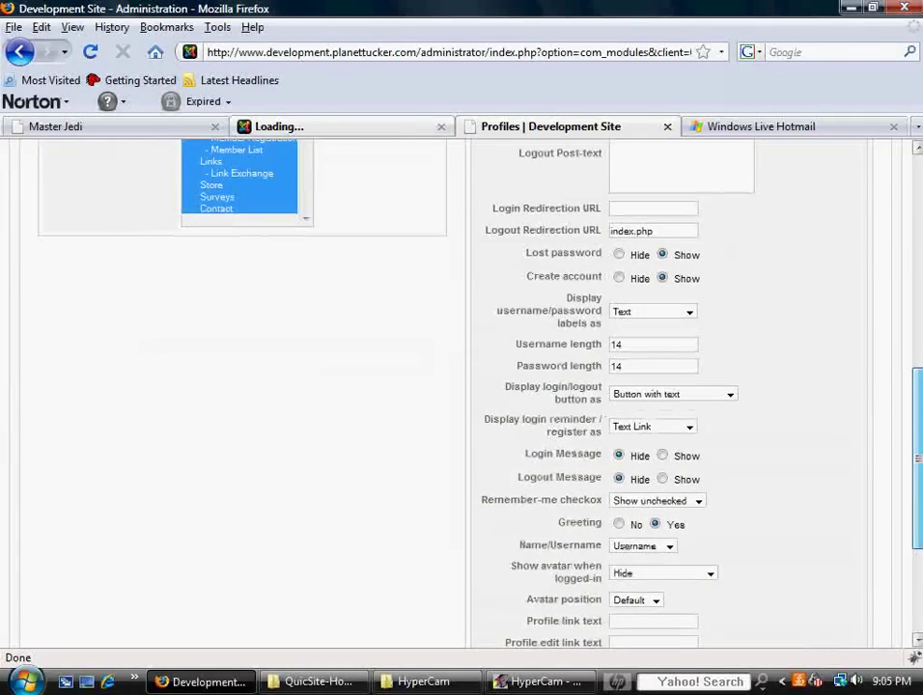
pyautogui.moveTo(501, 208)
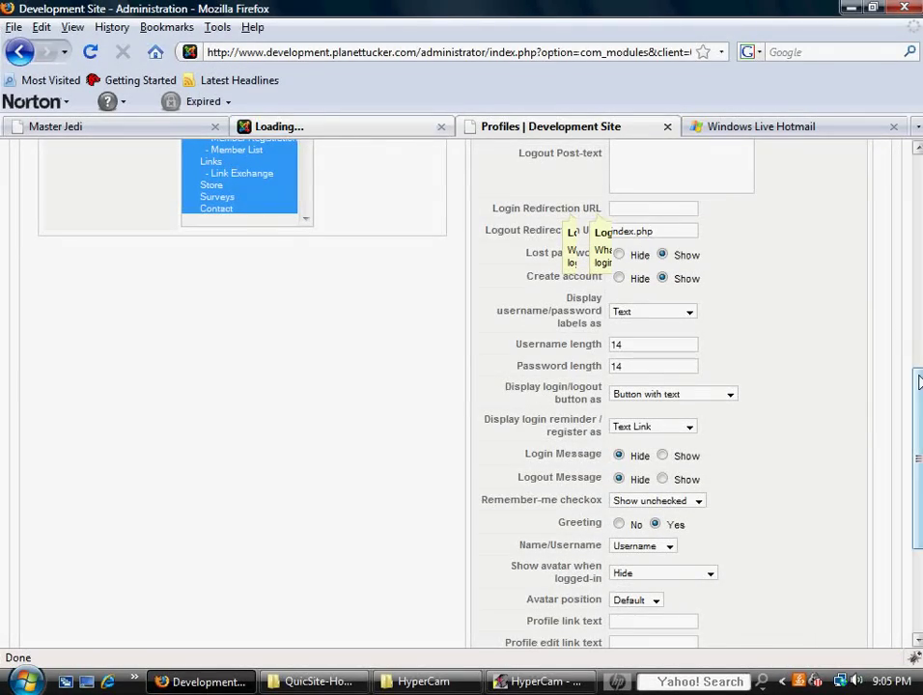
pyautogui.moveTo(917, 377); pyautogui.dragTo(918, 188)
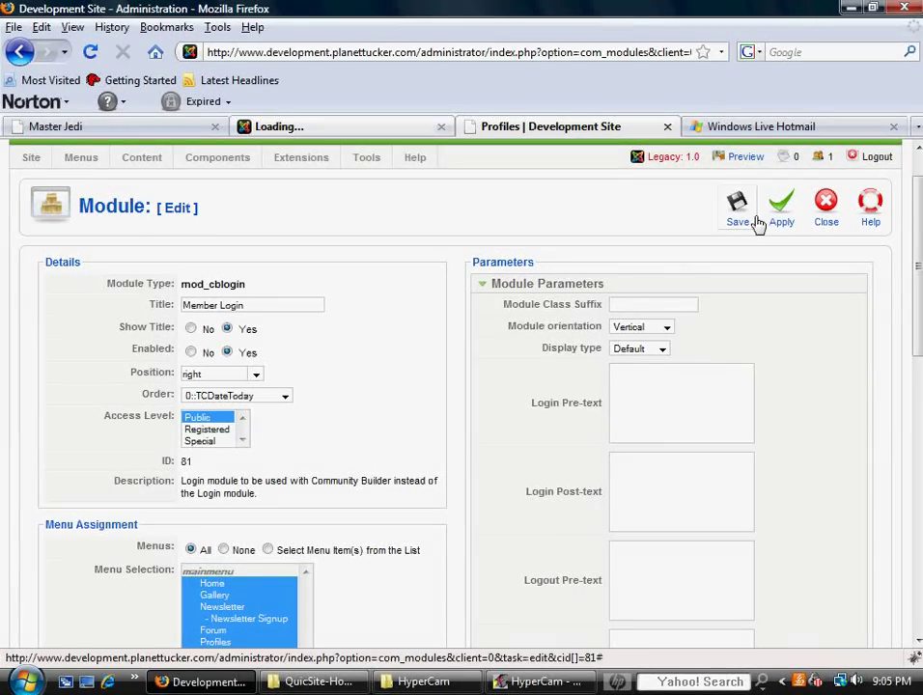
# Reload the site's Profiles page and examine the area below the Member Login heading.
pyautogui.click(529, 127)
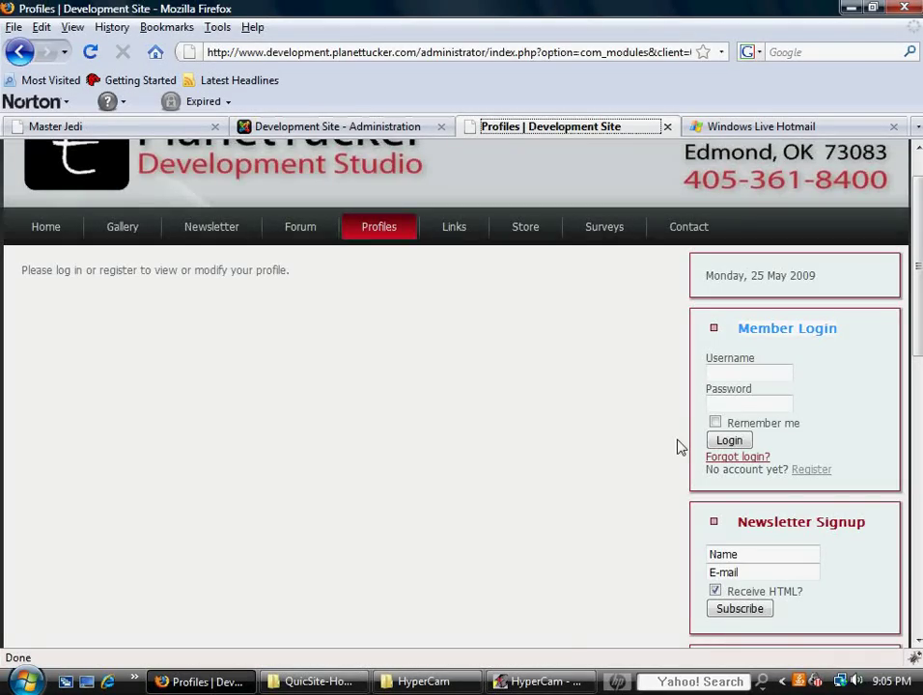
pyautogui.press('F5')
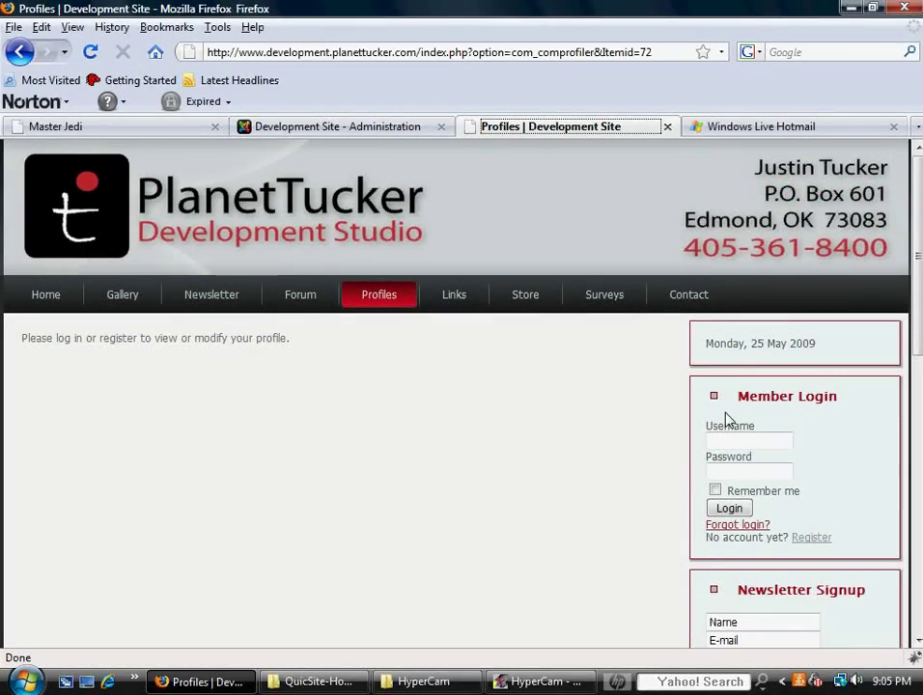
# Enter "Pre-text can go here." as the Member Login module's Login Pre-text and apply the change.
pyautogui.click(289, 126)
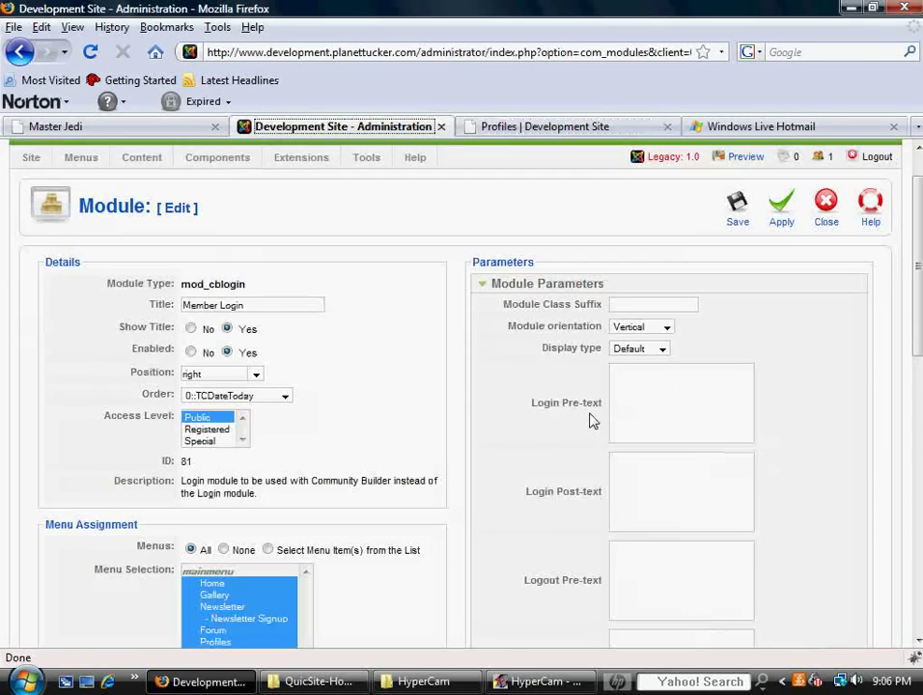
pyautogui.click(649, 397)
pyautogui.write('Pre-text')
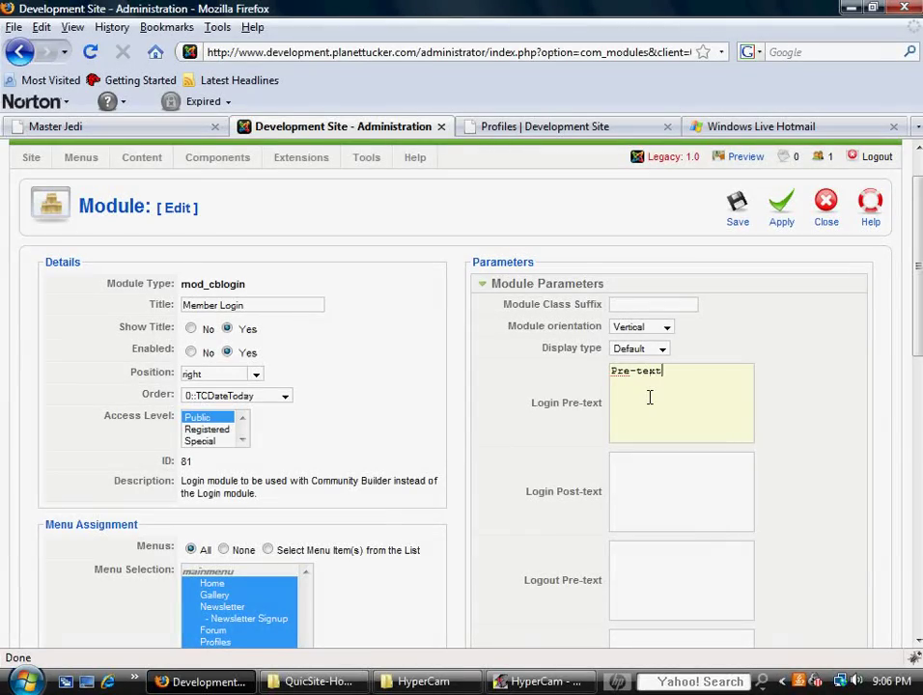
pyautogui.write(' can go here.')
pyautogui.click(781, 204)
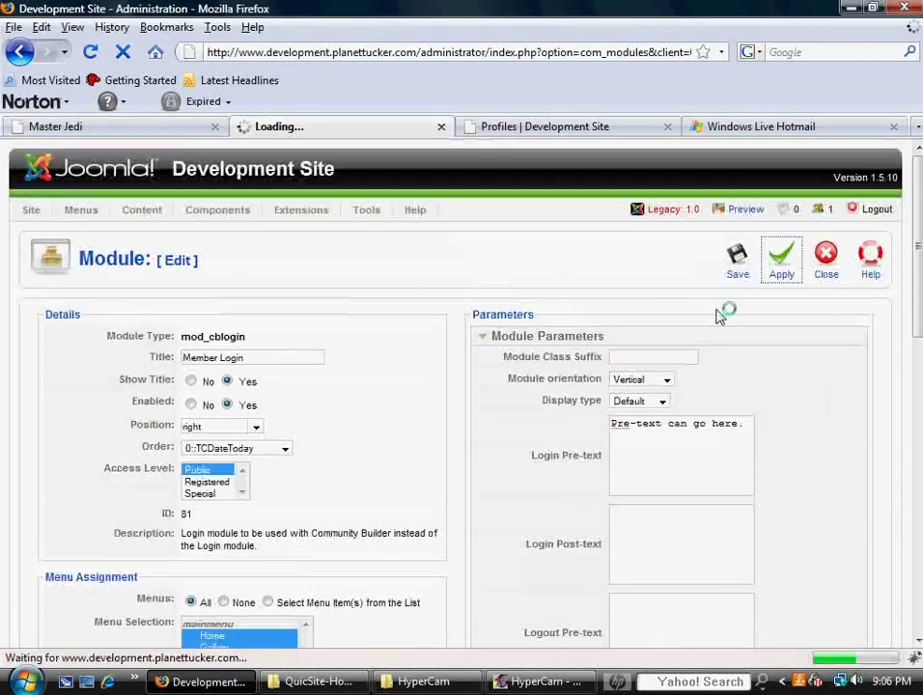
# Refresh the public Profiles page to check the login pre-text in the Member Login box.
pyautogui.click(575, 131)
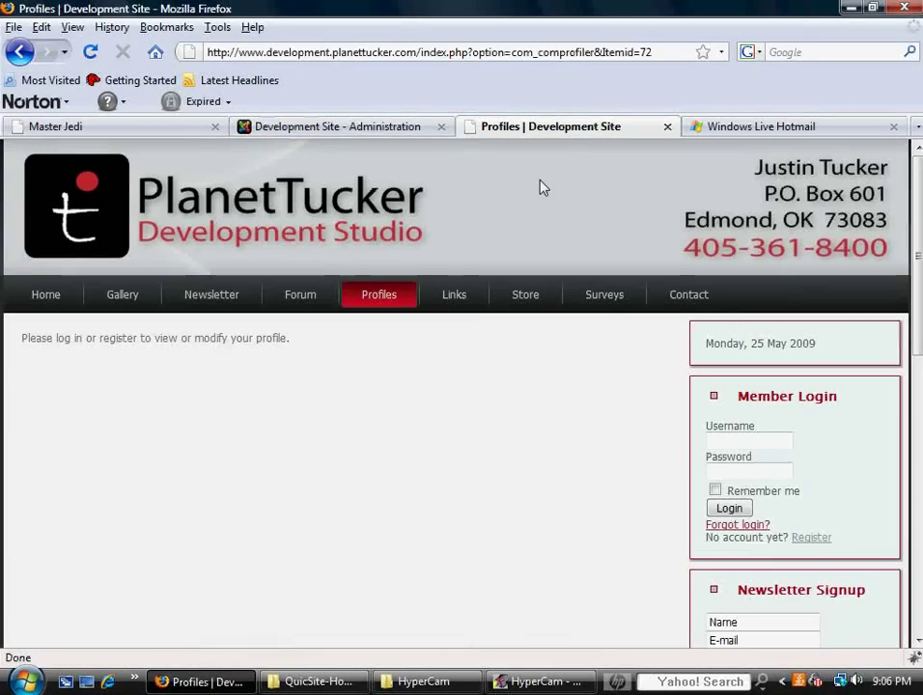
pyautogui.click(89, 53)
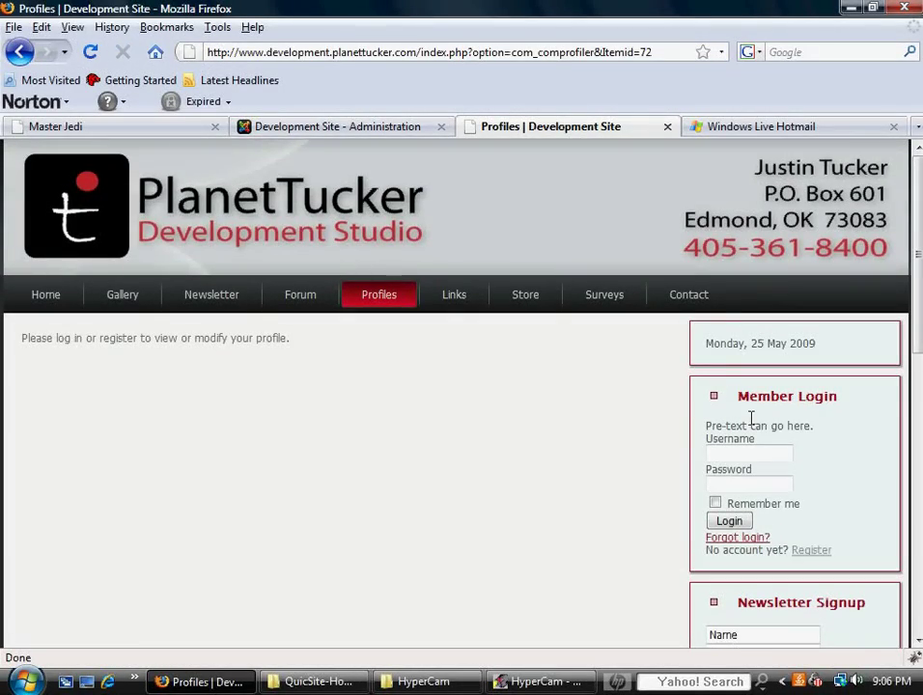
# Examine the pre-text in the public site's Member Login box, and open the member registration page.
pyautogui.moveTo(813, 426); pyautogui.dragTo(708, 432)
pyautogui.click(758, 437)
pyautogui.scroll(-2, 816, 416)
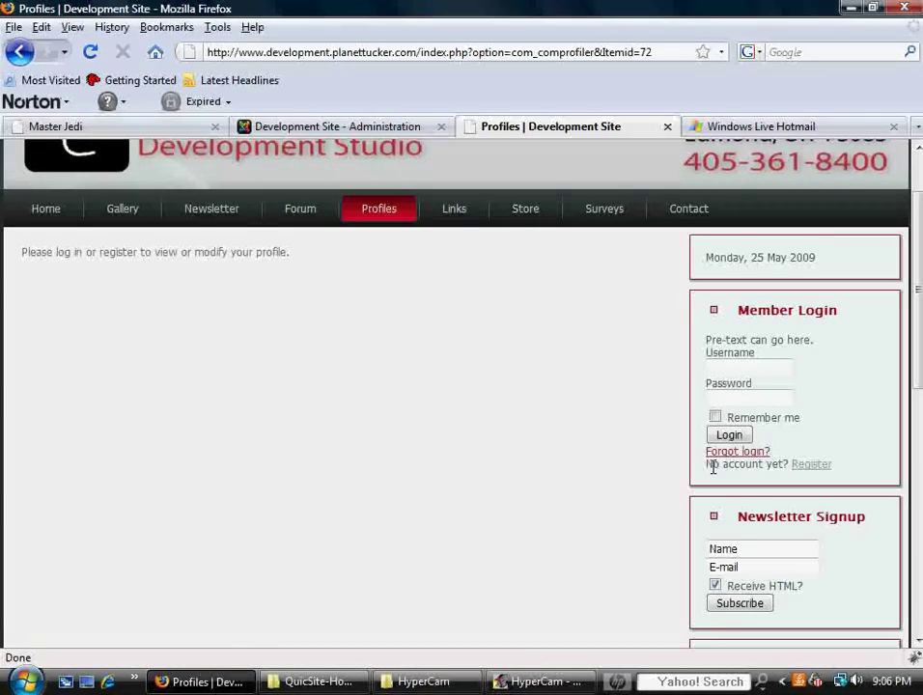
pyautogui.click(814, 468)
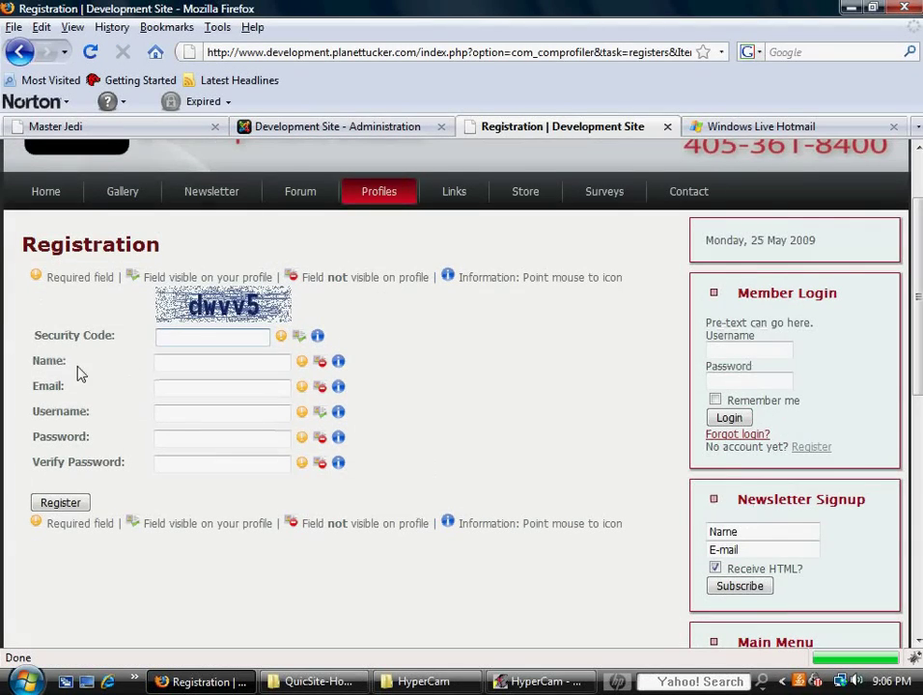
# Examine the Security Code and Name fields of the site's Registration form without filling them in.
pyautogui.click(175, 359)
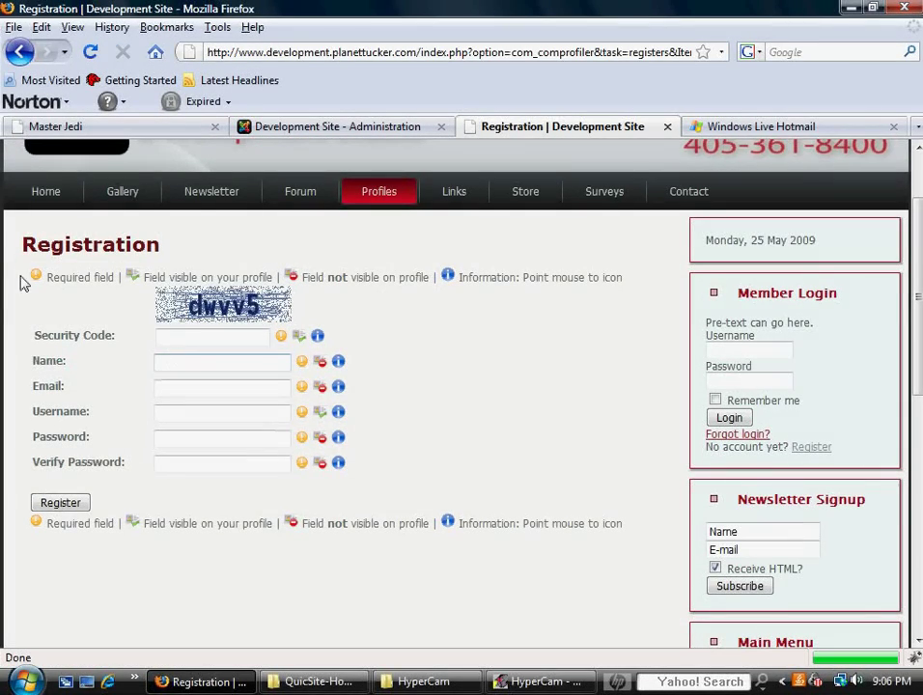
pyautogui.click(194, 337)
pyautogui.click(181, 363)
pyautogui.doubleClick(193, 362)
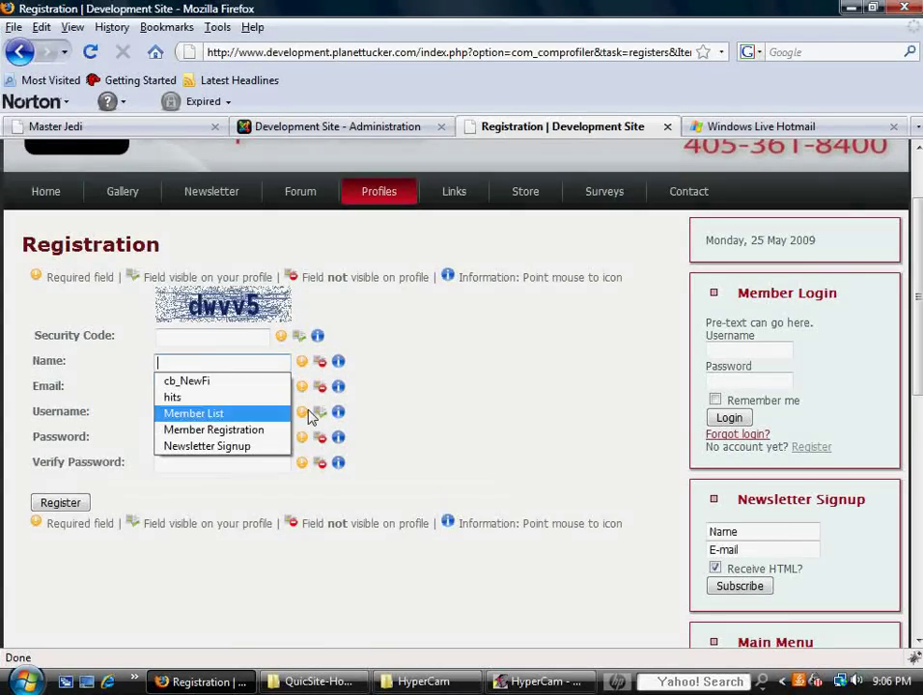
# Leave the Member Login module without further changes, and open the Administrator account from Joomla's User Manager.
pyautogui.click(359, 132)
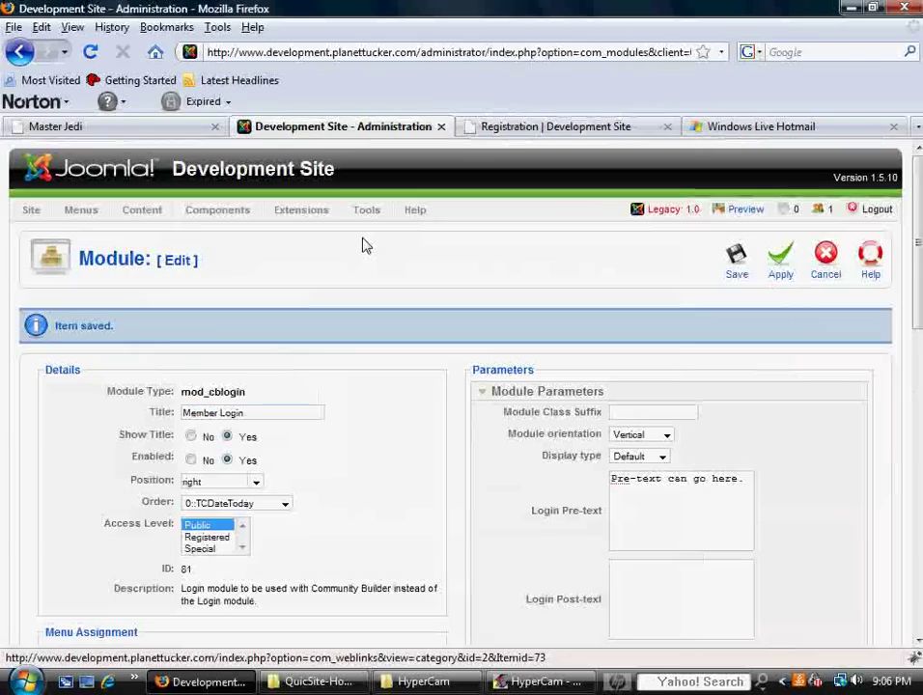
pyautogui.click(829, 260)
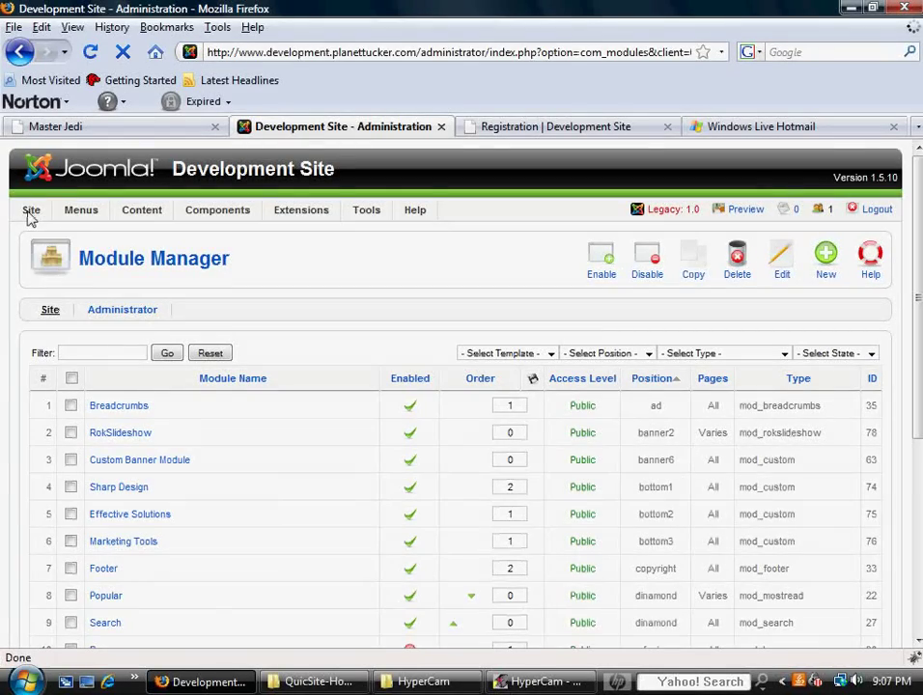
pyautogui.moveTo(30, 214)
pyautogui.click(51, 258)
pyautogui.click(116, 376)
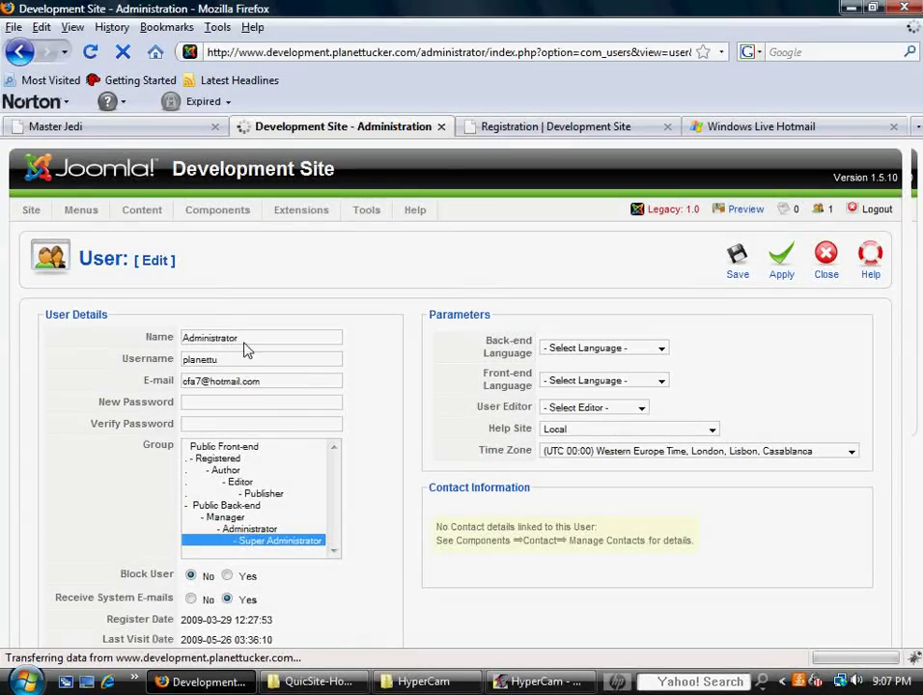
# Compare the site's registration fields with the Administrator's user details in the back end, and close the account.
pyautogui.click(558, 127)
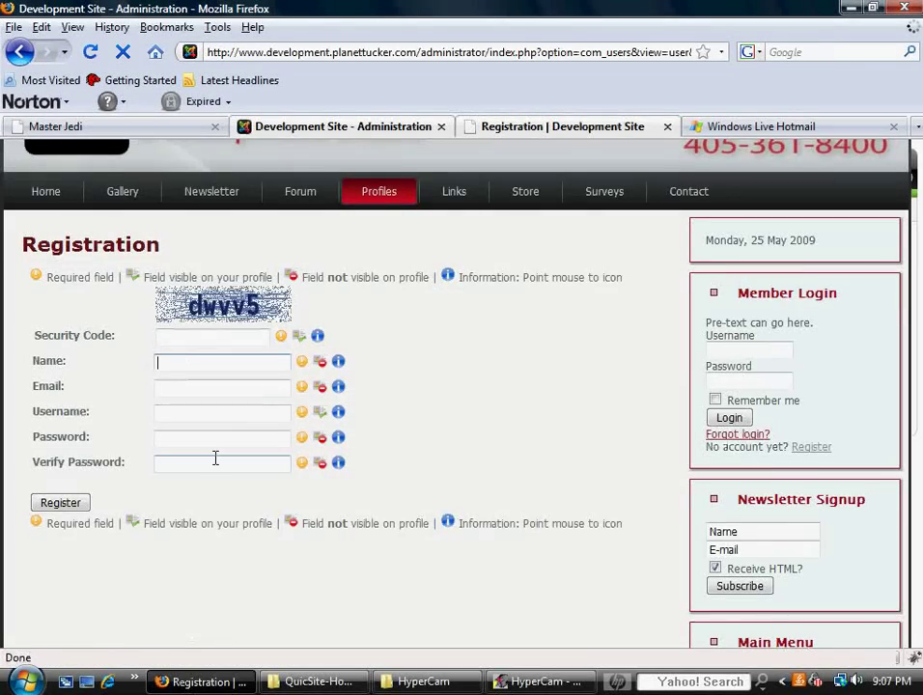
pyautogui.click(385, 125)
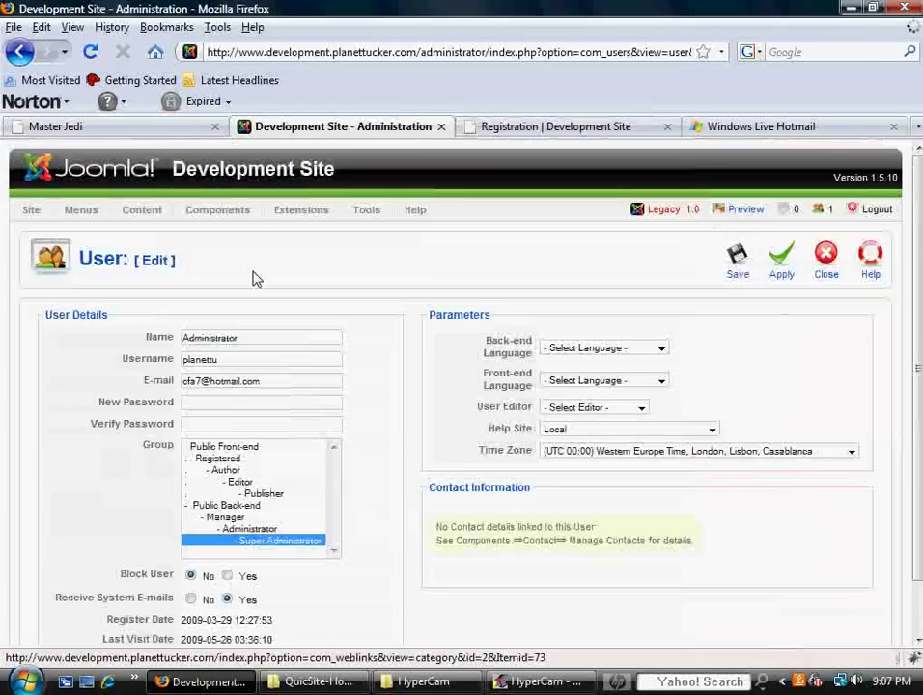
pyautogui.click(551, 128)
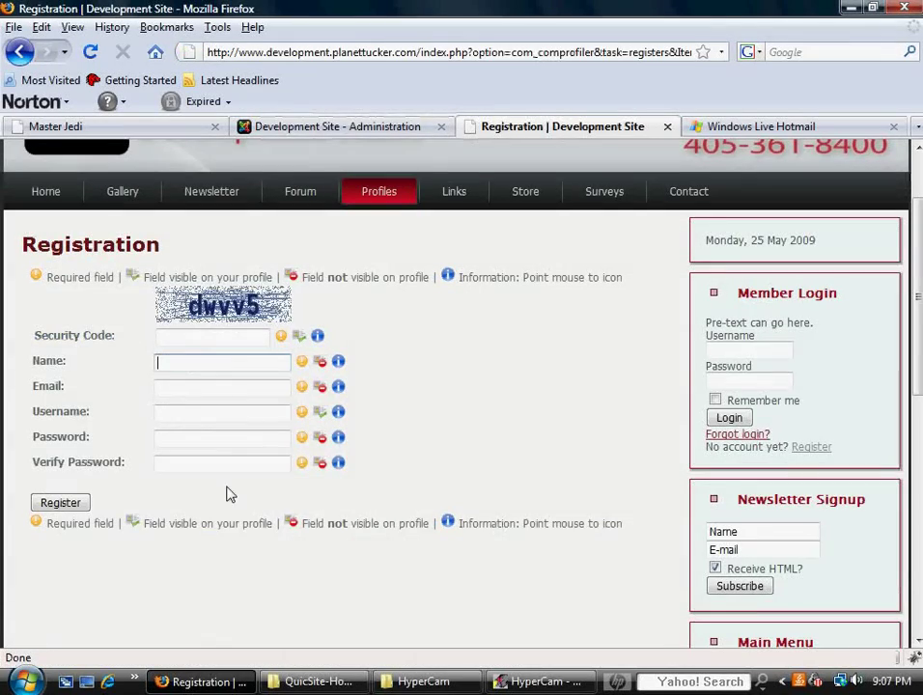
pyautogui.click(370, 127)
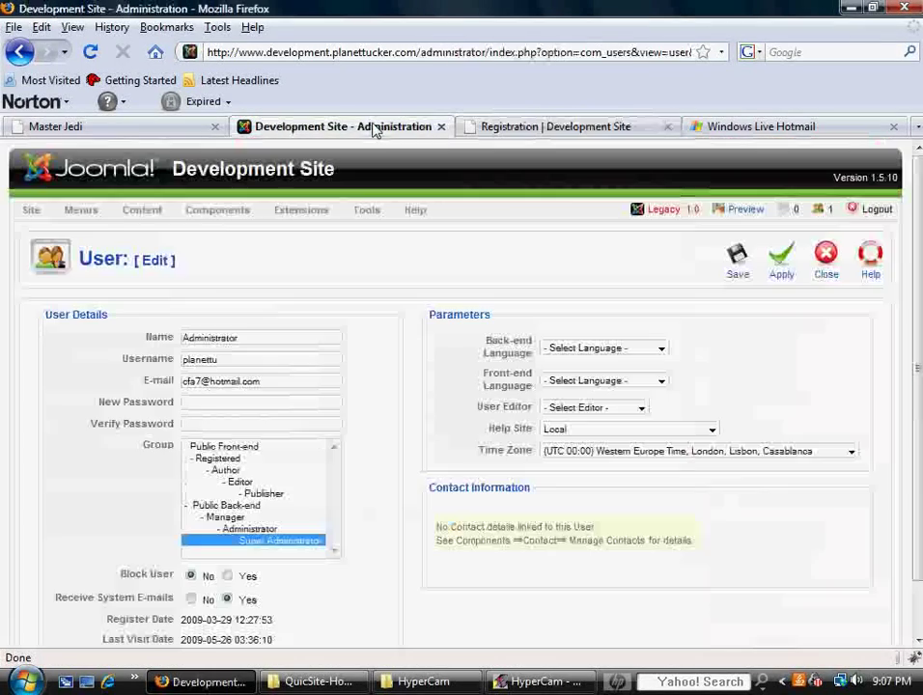
pyautogui.click(826, 270)
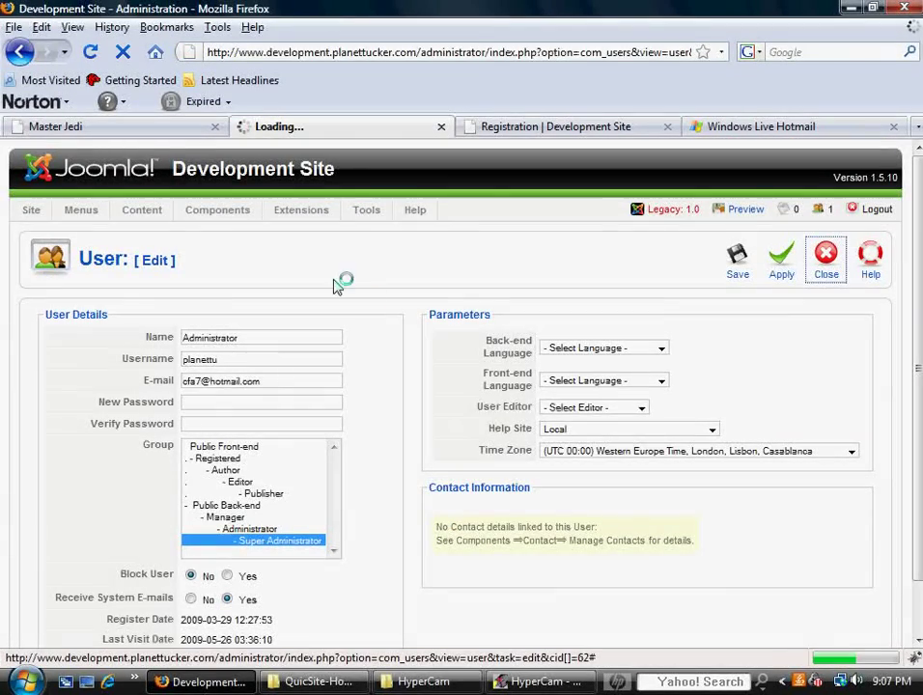
# Open the Community Builder configuration, and examine the email and password fields of the site's registration form.
pyautogui.moveTo(231, 213)
pyautogui.moveTo(234, 325)
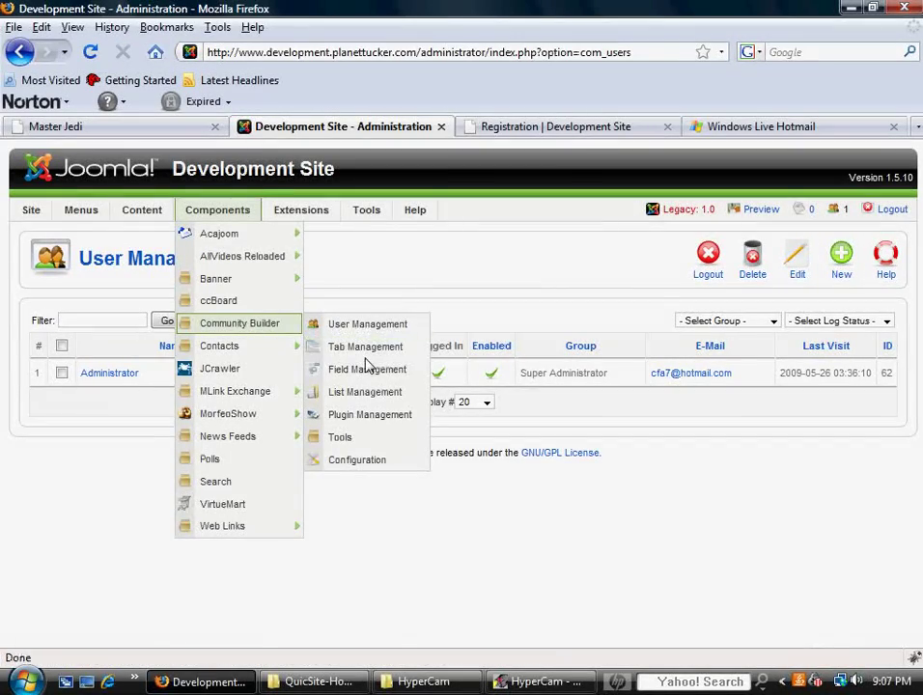
pyautogui.click(526, 128)
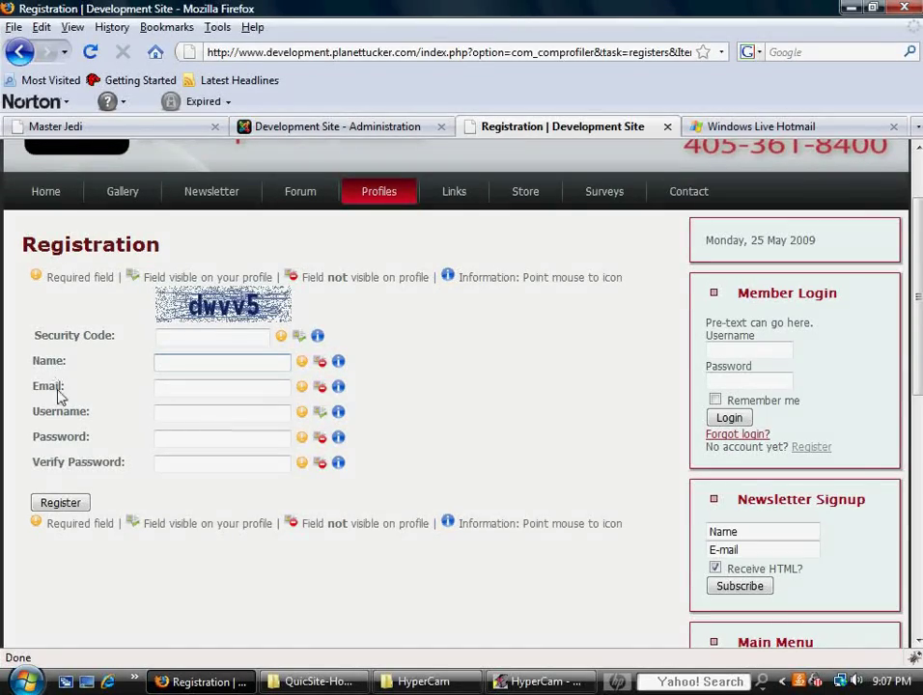
pyautogui.moveTo(111, 468)
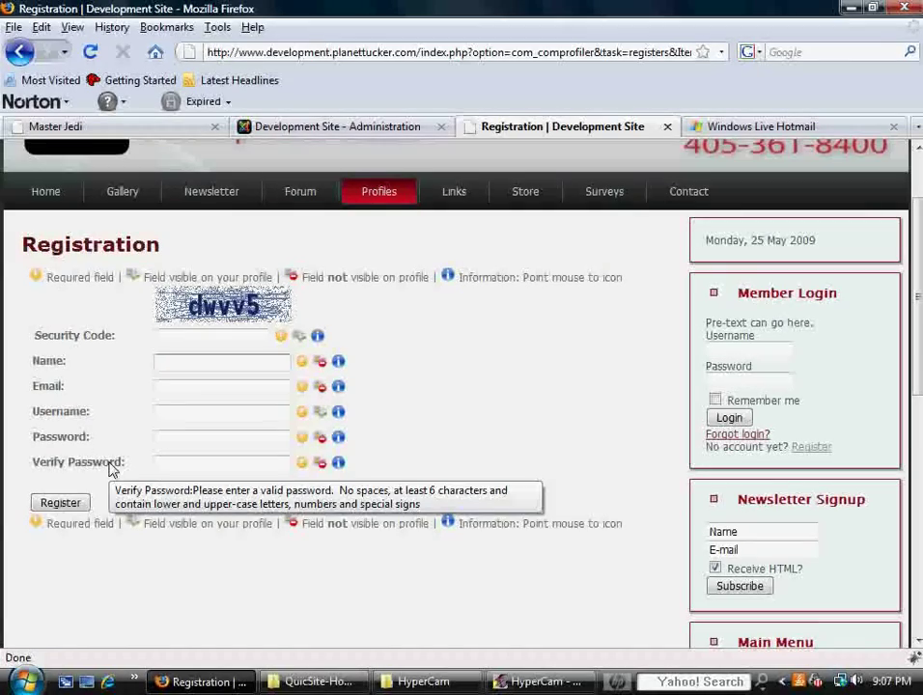
pyautogui.click(191, 384)
pyautogui.click(206, 436)
pyautogui.click(212, 458)
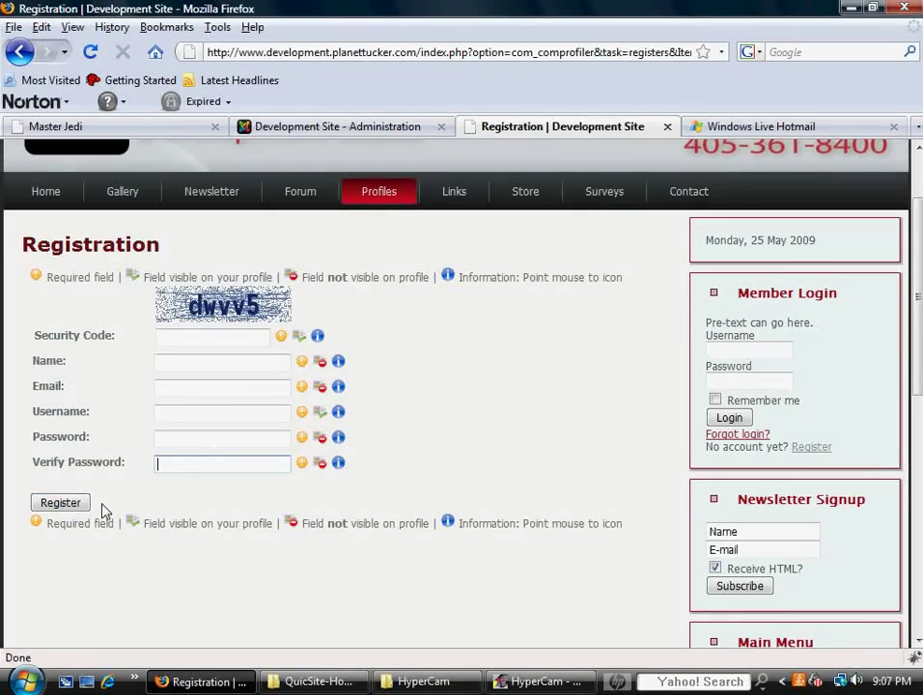
# Examine the Registration settings in the CB Configuration Manager.
pyautogui.click(396, 129)
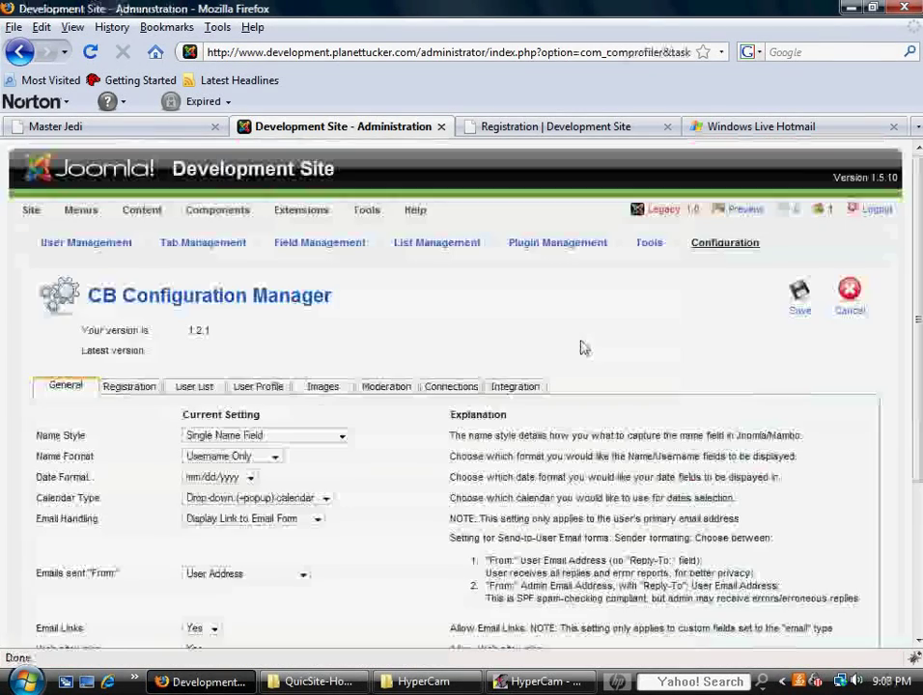
pyautogui.click(128, 386)
pyautogui.scroll(-2, 124, 449)
pyautogui.scroll(2, 121, 478)
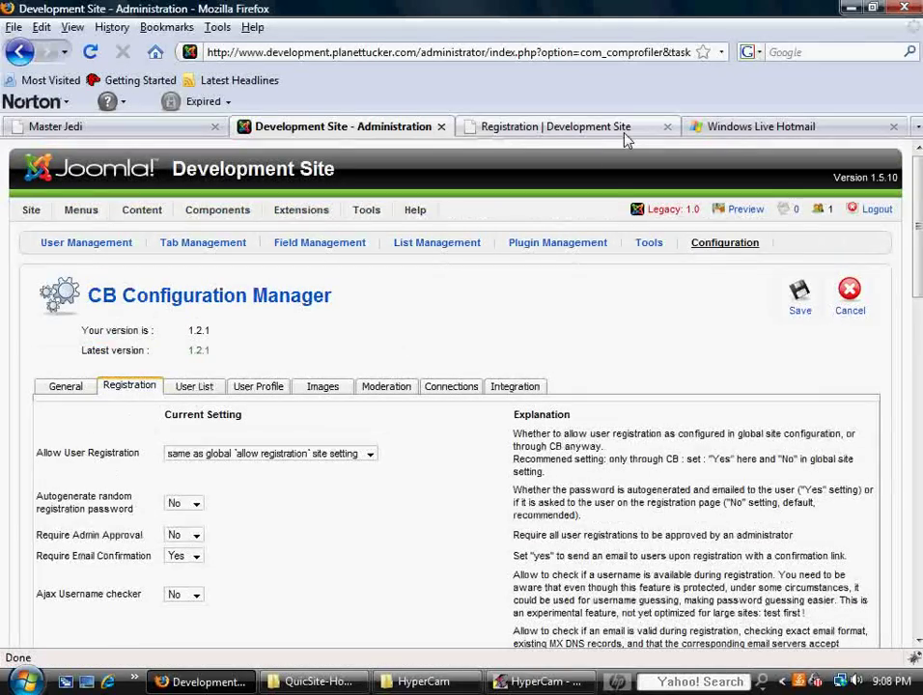
# Examine the registration form's field icons legend and the hint for its Username field.
pyautogui.click(589, 135)
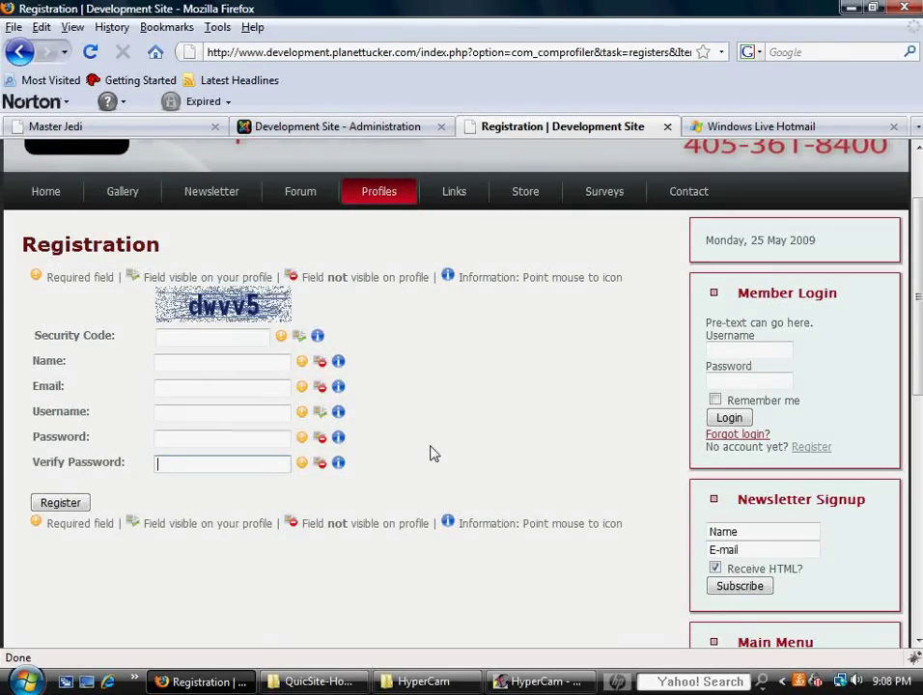
pyautogui.click(175, 387)
pyautogui.moveTo(448, 281)
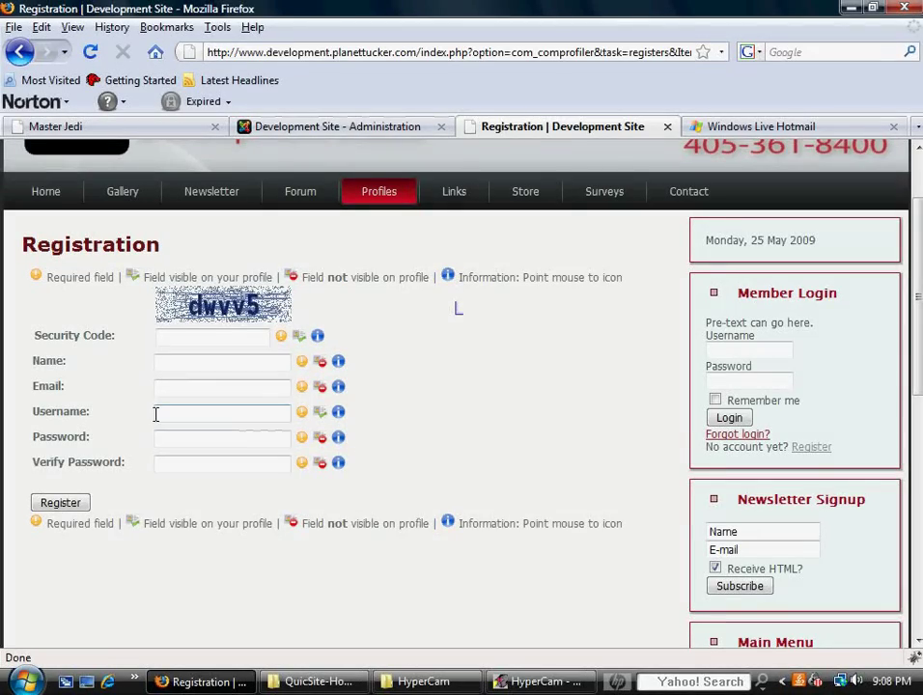
pyautogui.moveTo(154, 411)
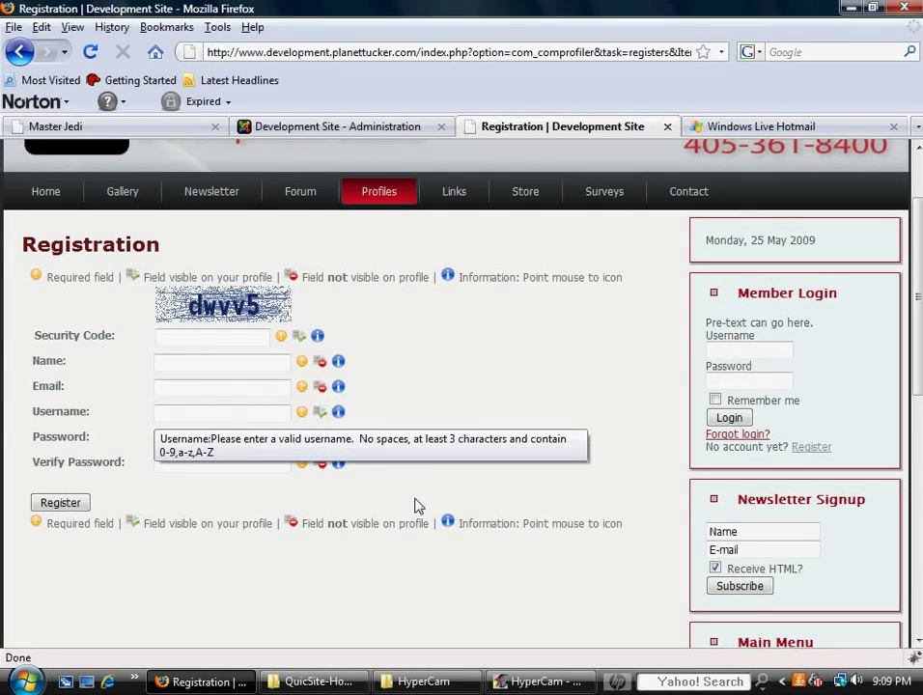
# Open Community Builder's user management in the back end and review the login, confirmation and approval columns.
pyautogui.click(351, 128)
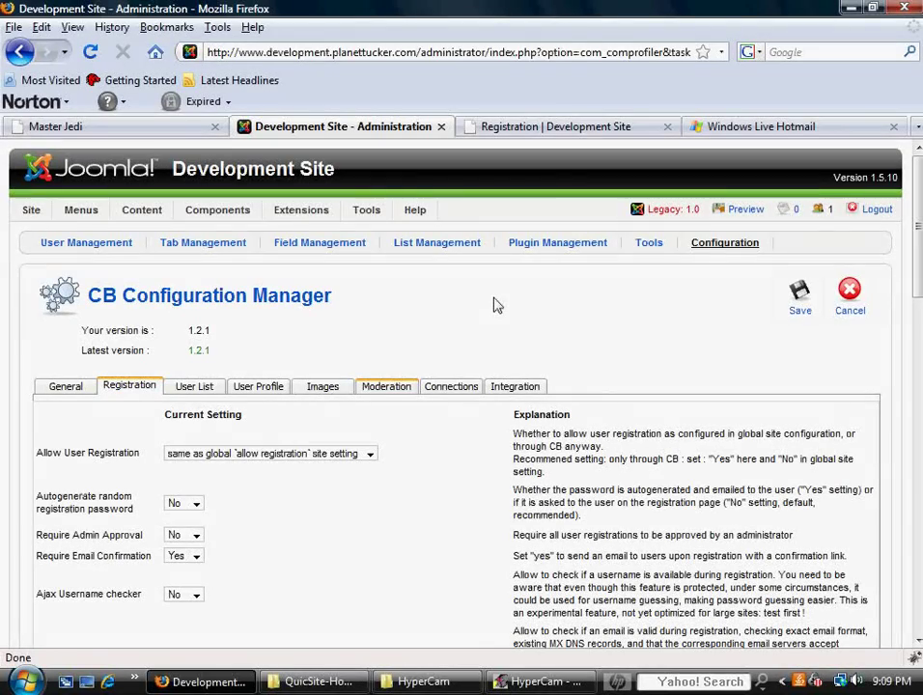
pyautogui.click(562, 130)
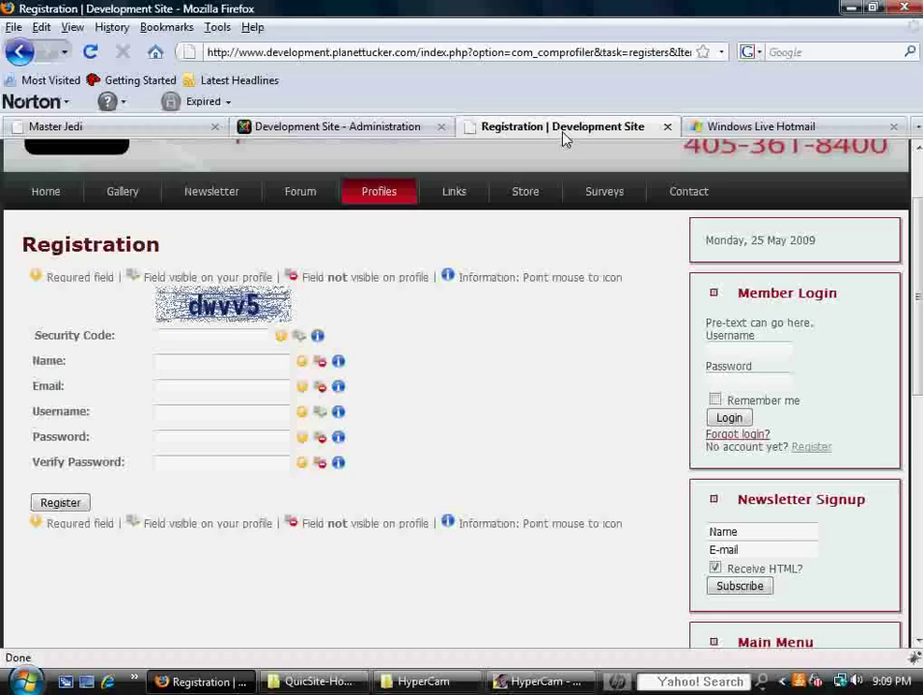
pyautogui.click(388, 132)
pyautogui.moveTo(366, 210)
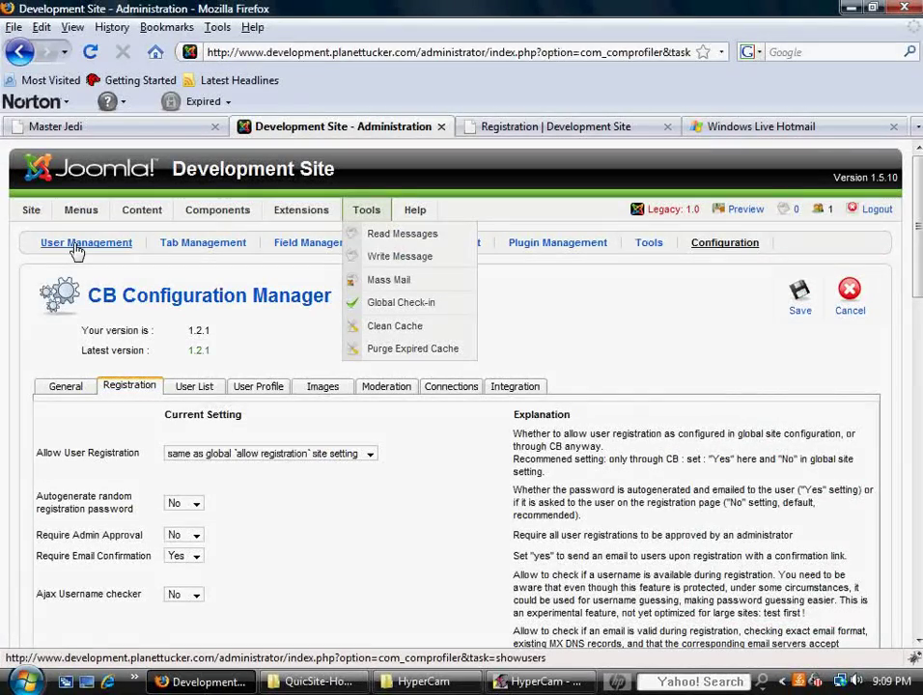
pyautogui.moveTo(217, 212)
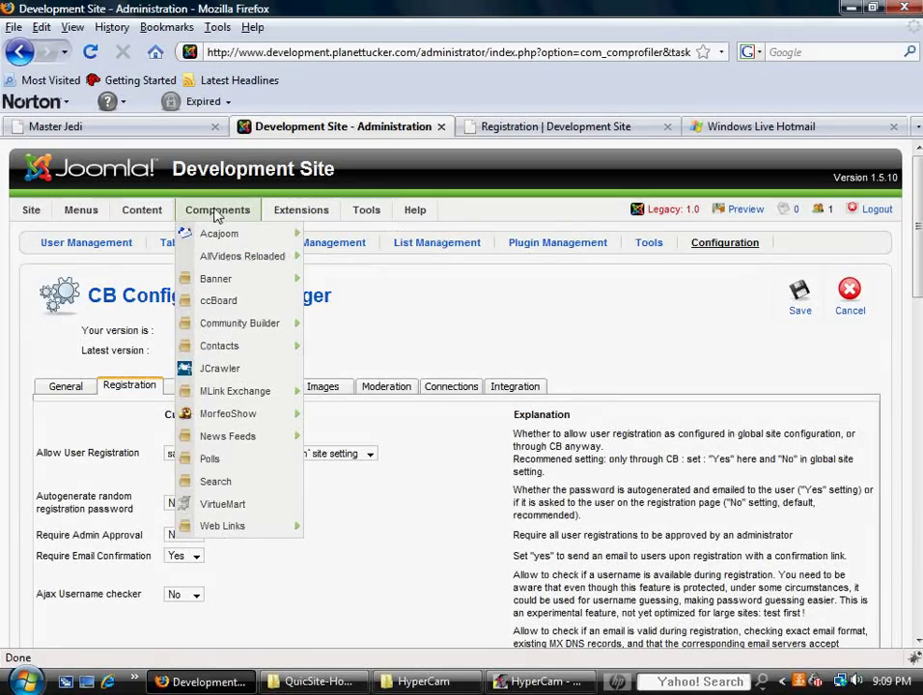
pyautogui.moveTo(224, 328)
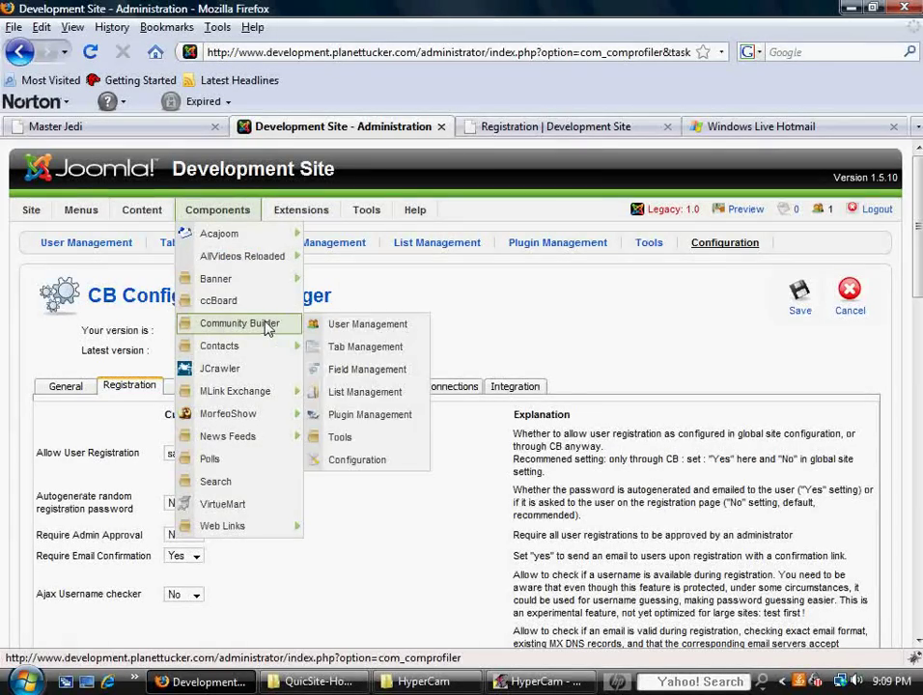
pyautogui.click(357, 326)
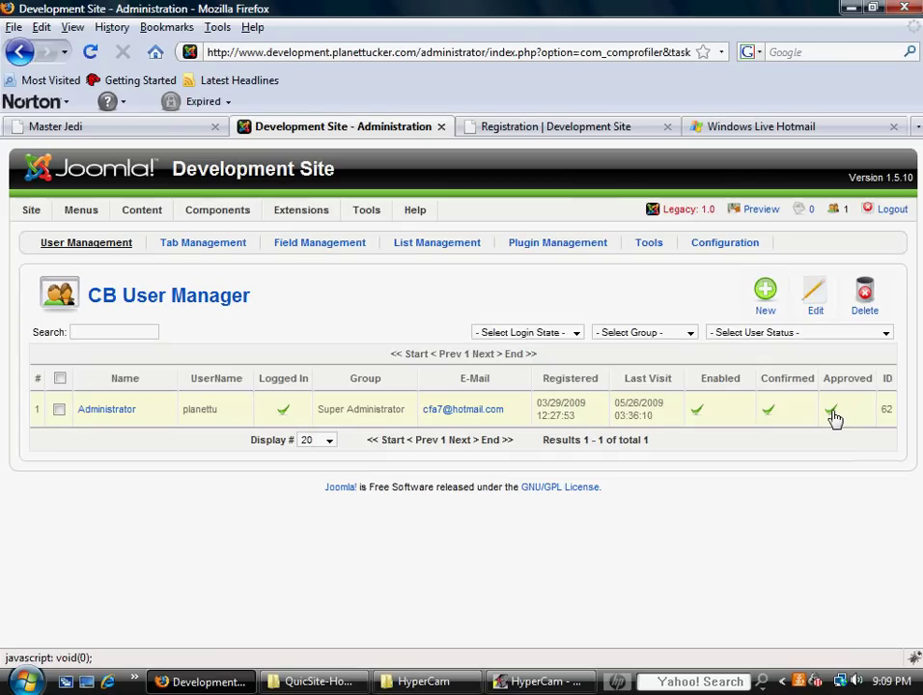
# Open the Administrator's Community Builder user record and examine its portrait and contact info, including the approval and confirmation options.
pyautogui.click(112, 416)
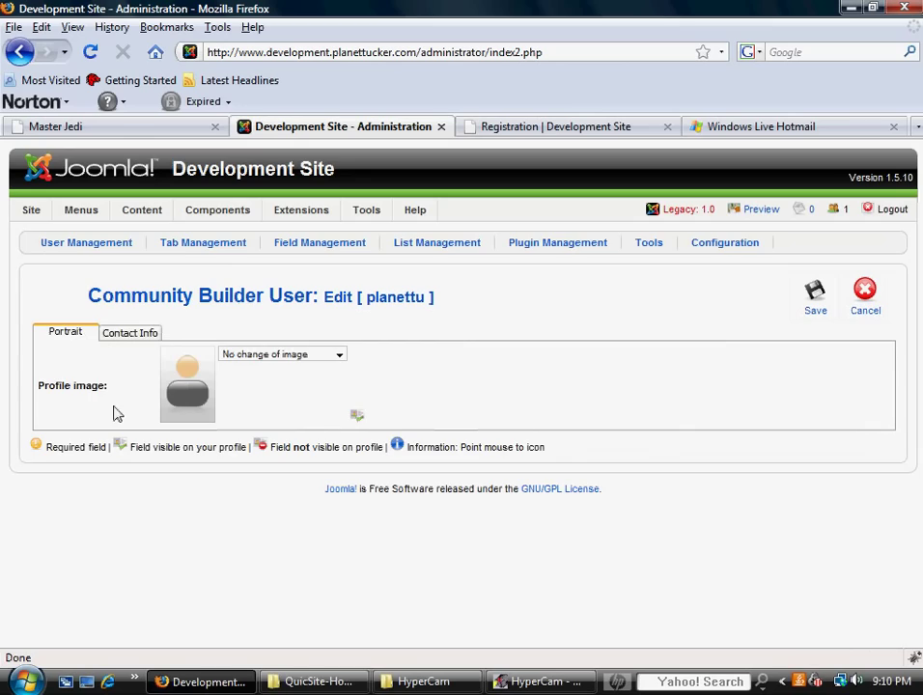
pyautogui.click(130, 335)
pyautogui.scroll(-3, 346, 462)
pyautogui.scroll(-2, 131, 552)
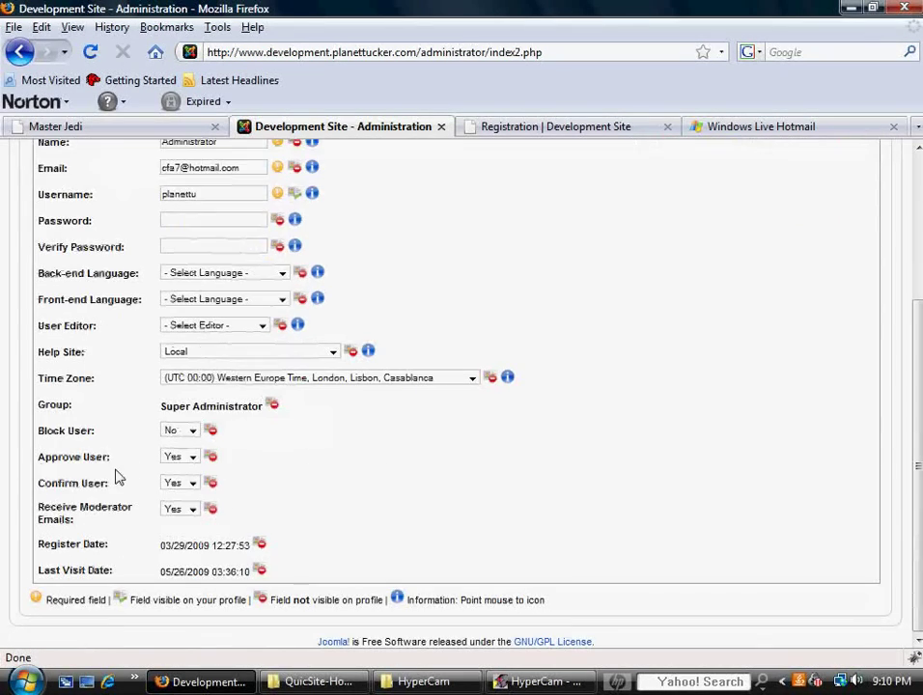
pyautogui.scroll(5, 277, 568)
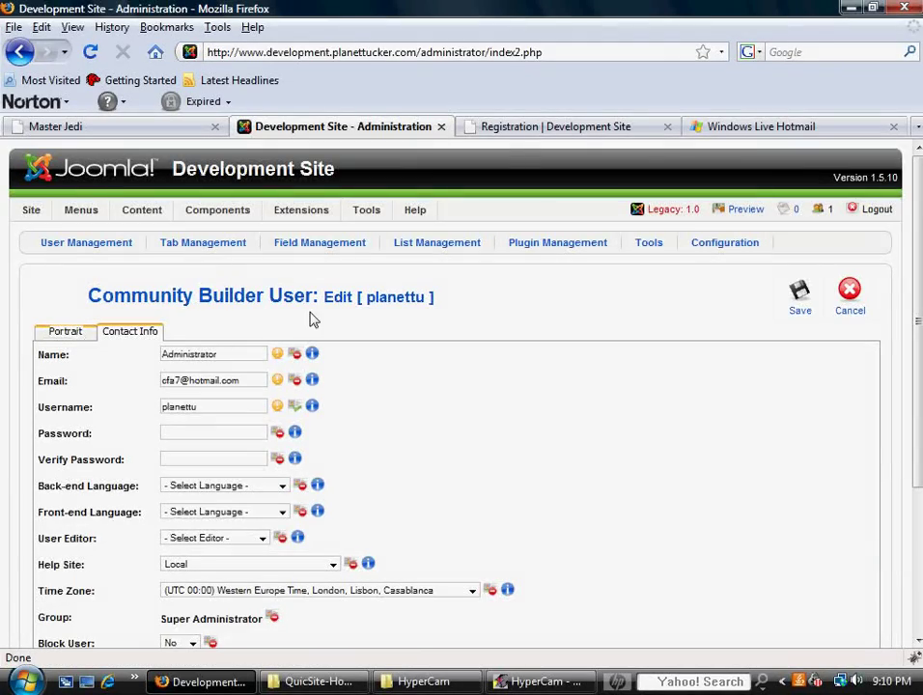
# Review the public registration form, and examine the profile and registration fields in Community Builder's field manager.
pyautogui.click(532, 125)
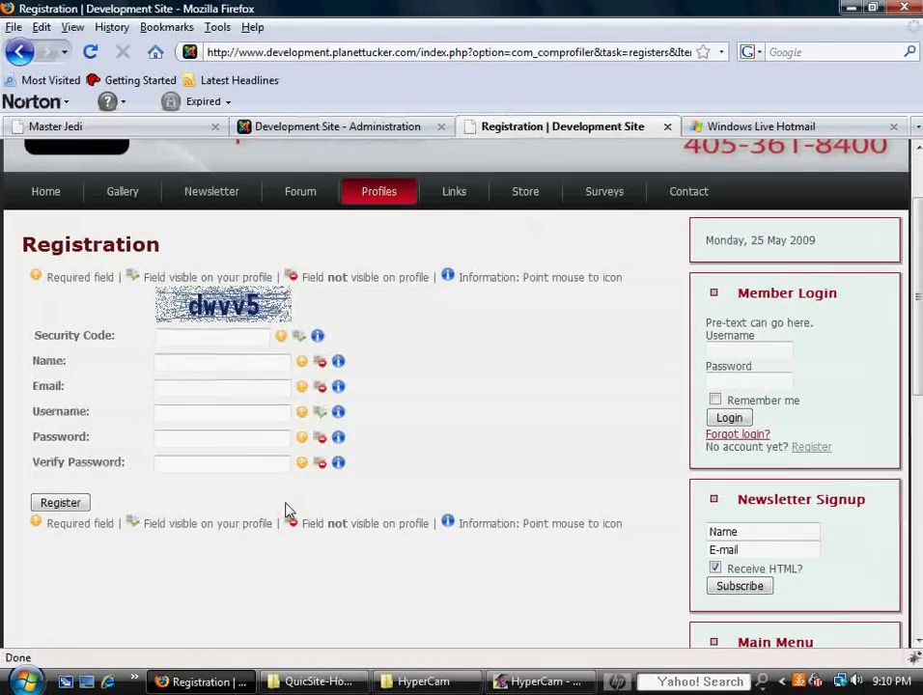
pyautogui.moveTo(403, 207)
pyautogui.click(373, 126)
pyautogui.click(301, 244)
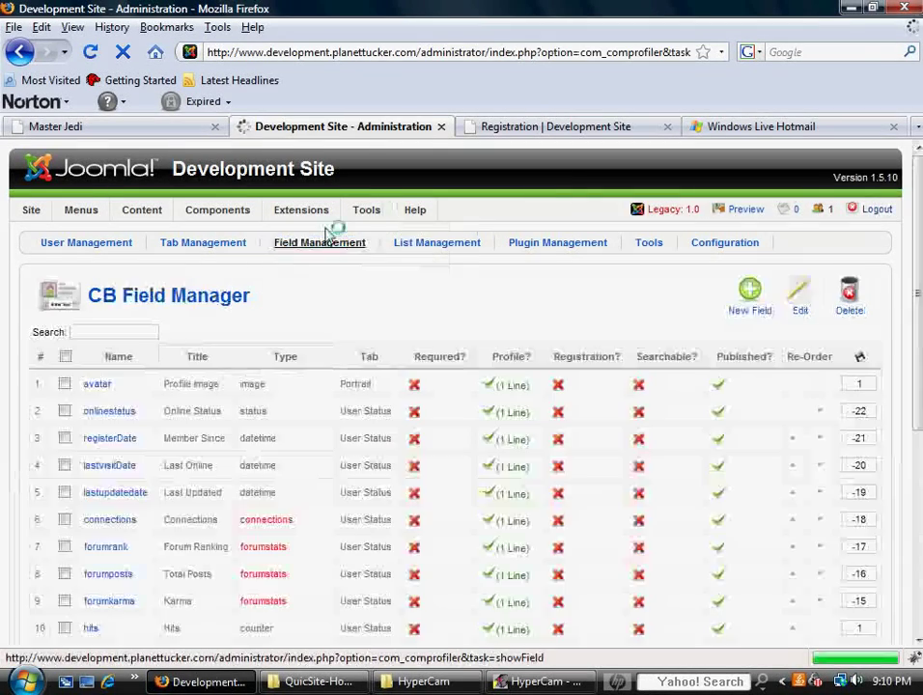
pyautogui.scroll(-4, 247, 401)
pyautogui.scroll(4, 268, 434)
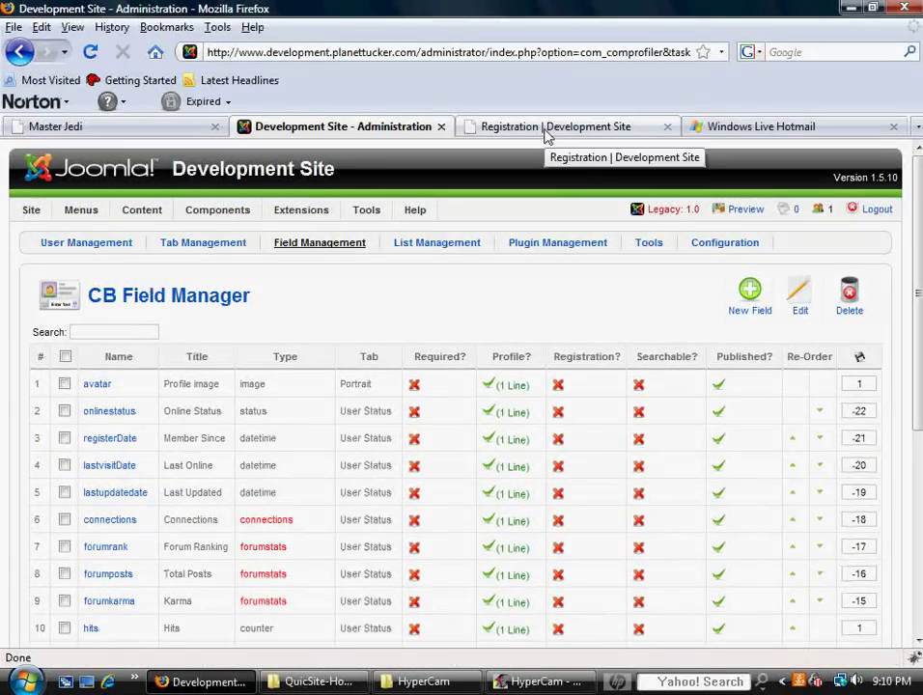
# Revisit the site's registration form, and open Joomla's Module Manager in the administration area.
pyautogui.click(546, 128)
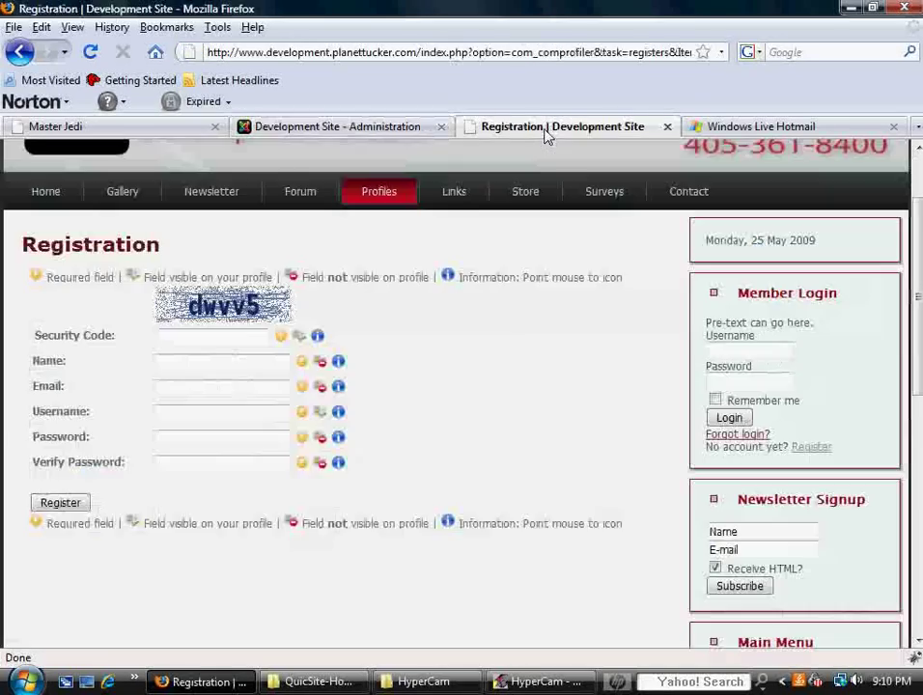
pyautogui.click(336, 128)
pyautogui.moveTo(301, 209)
pyautogui.click(351, 266)
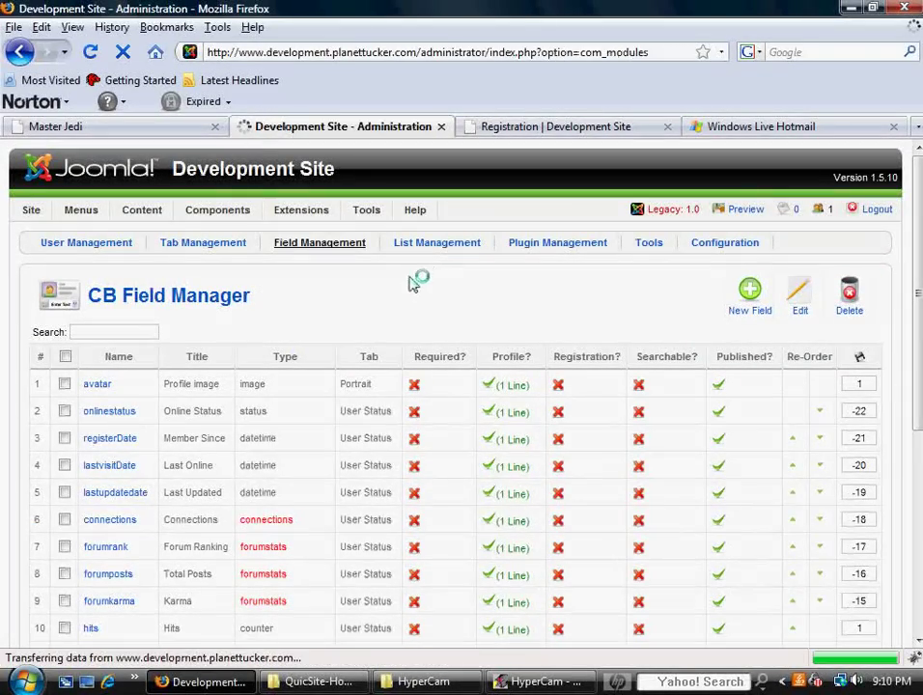
# Return to the public site, reload the registration form through the Member Login module's Register link, and review its fields.
pyautogui.scroll(-4, 371, 421)
pyautogui.scroll(4, 313, 489)
pyautogui.click(567, 130)
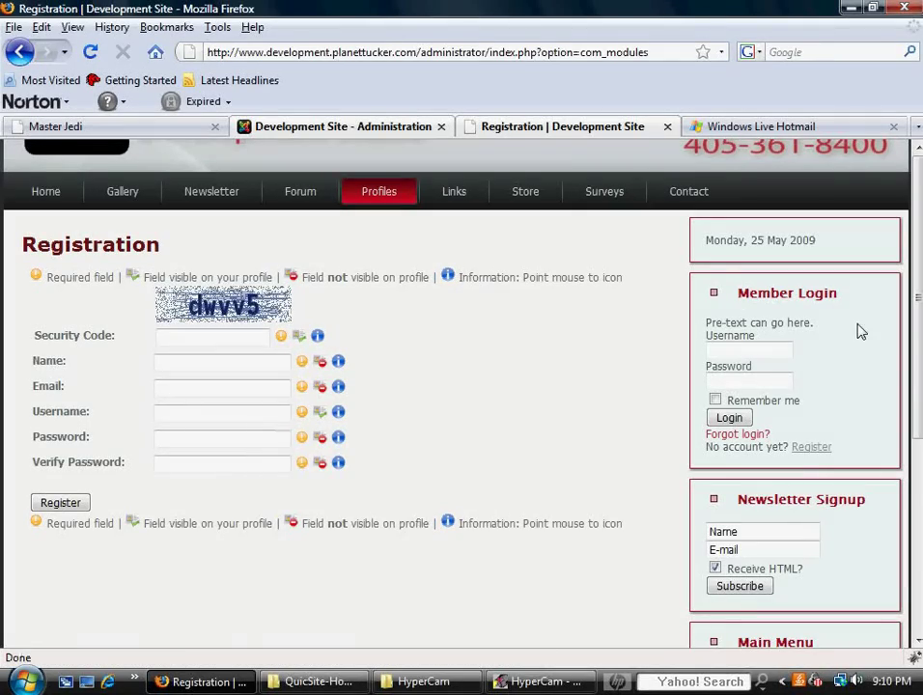
pyautogui.click(811, 448)
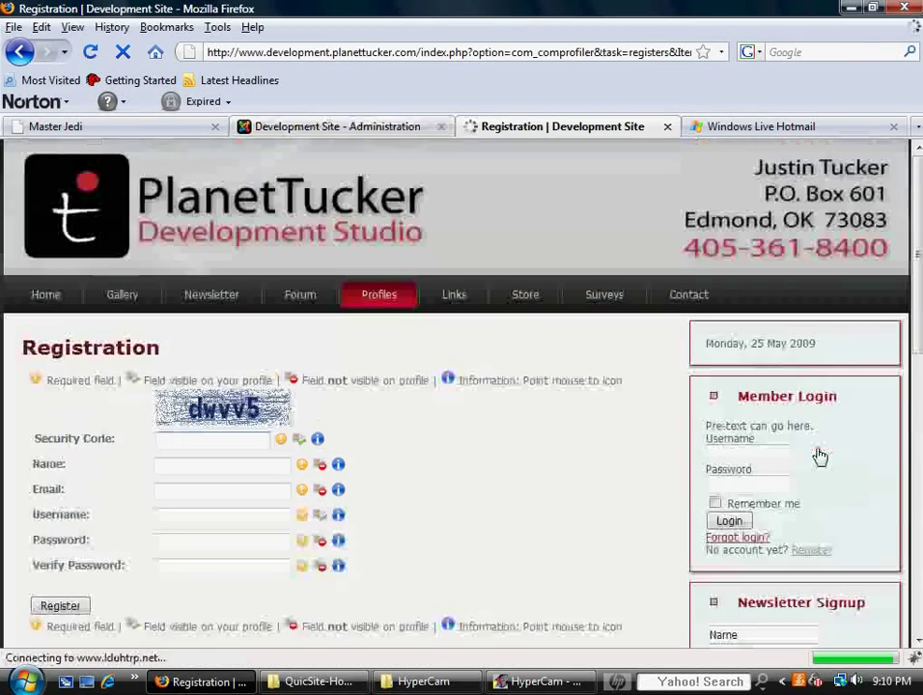
pyautogui.scroll(-2, 442, 469)
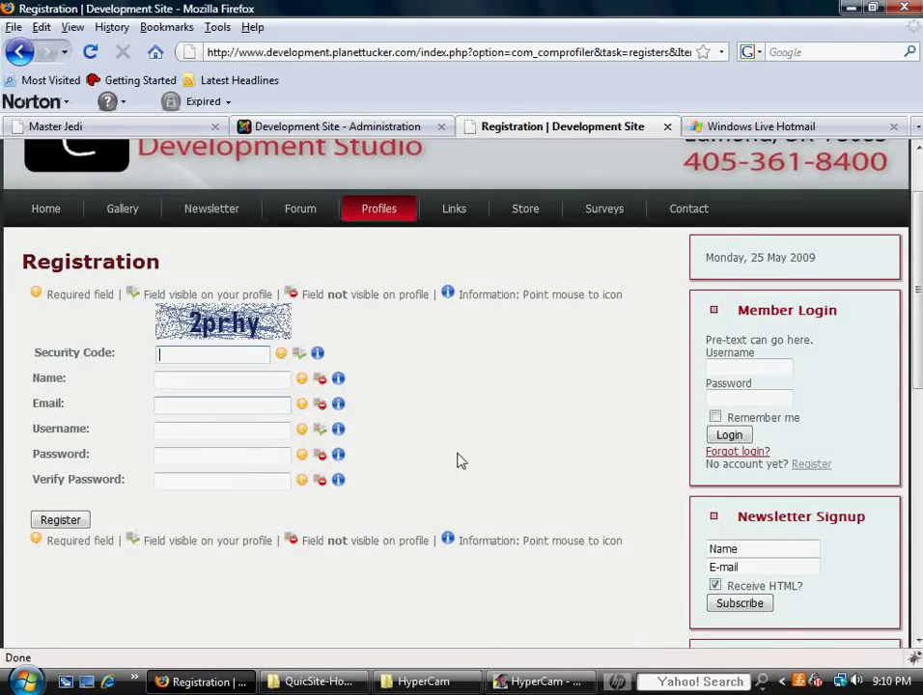
# Open Community Builder's user management in the back end and examine the choices for the number of users displayed per page.
pyautogui.click(350, 130)
pyautogui.moveTo(189, 236)
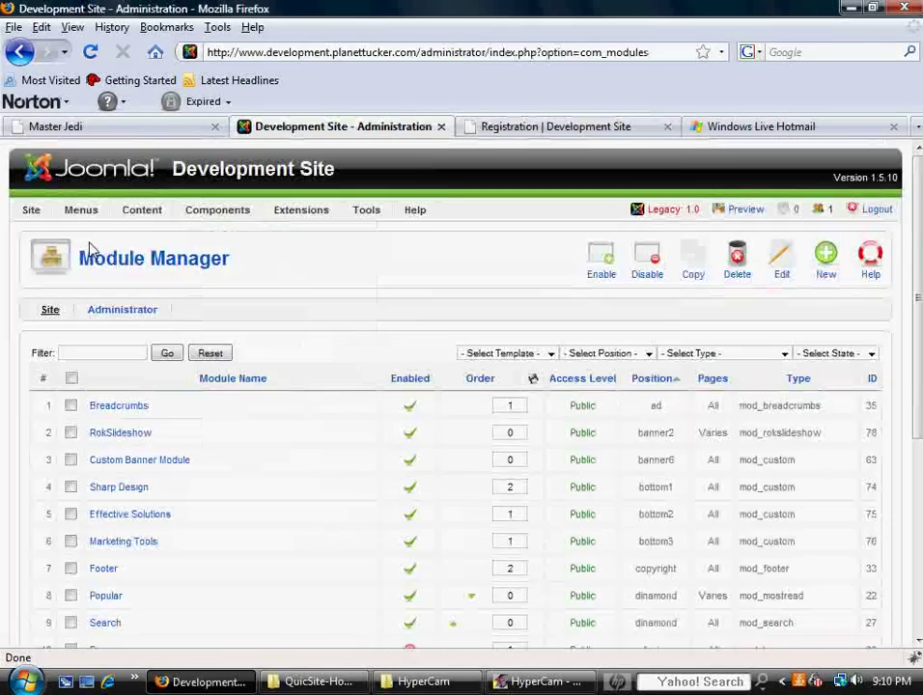
pyautogui.moveTo(239, 327)
pyautogui.click(354, 327)
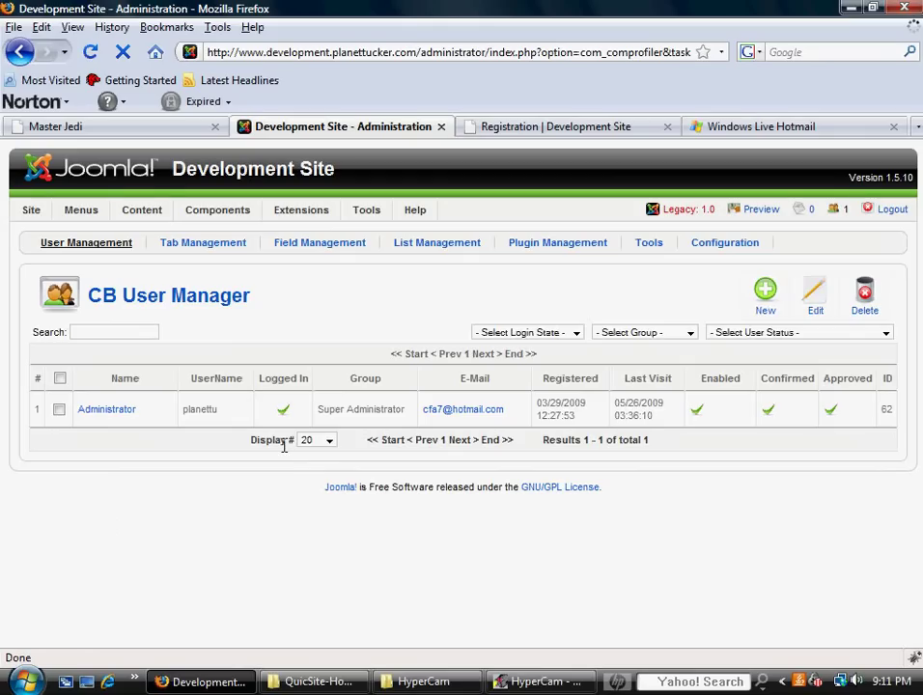
pyautogui.moveTo(279, 439); pyautogui.dragTo(318, 439)
pyautogui.click(319, 441)
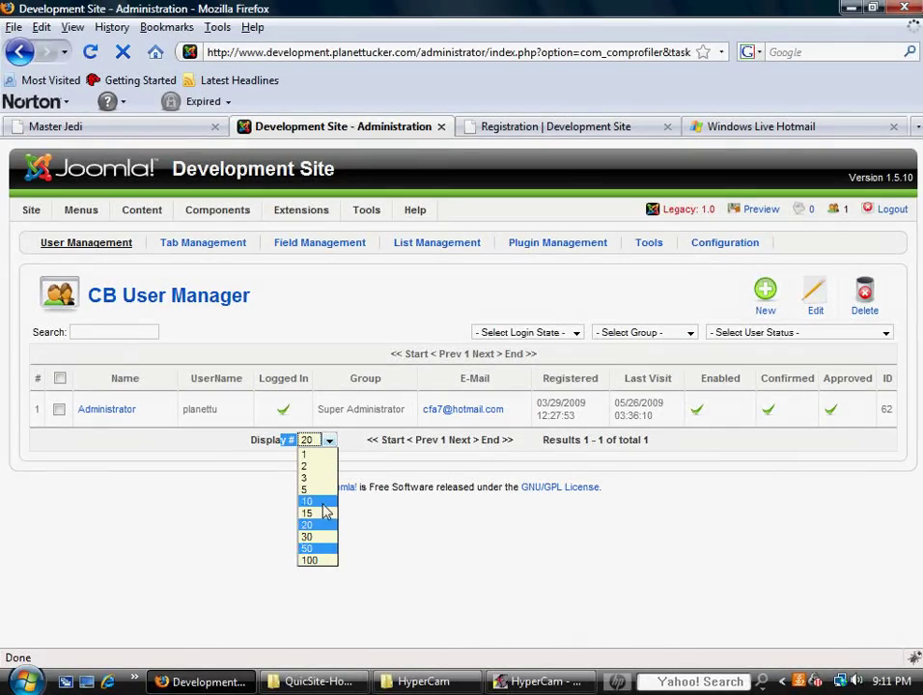
pyautogui.click(329, 443)
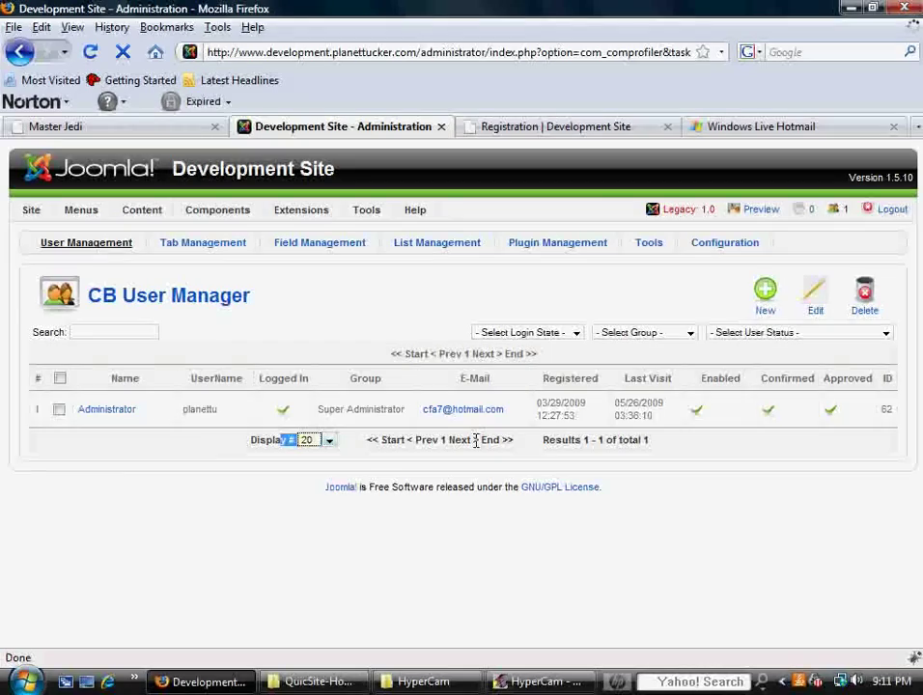
pyautogui.click(355, 445)
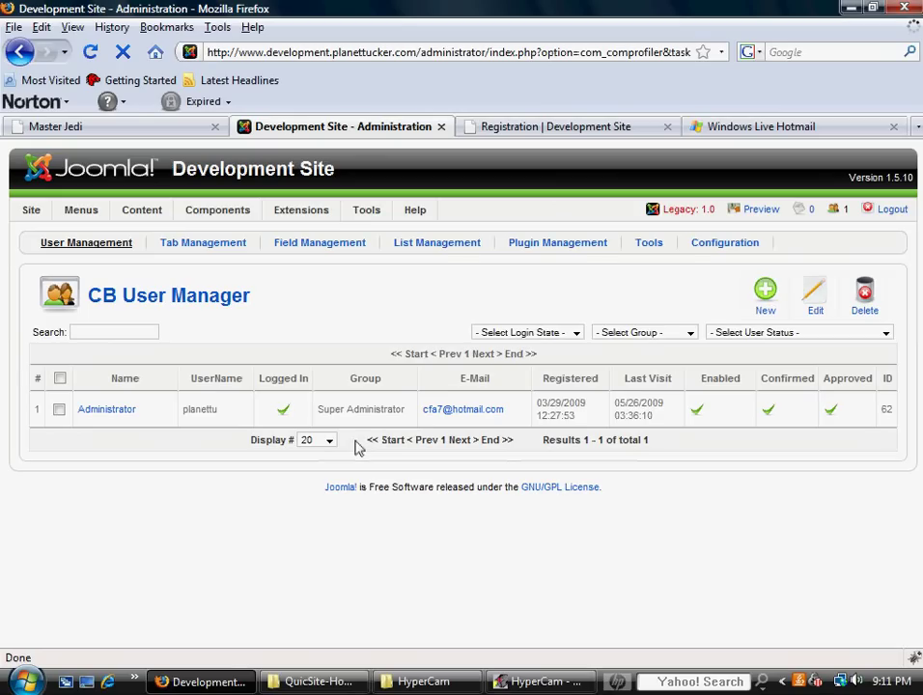